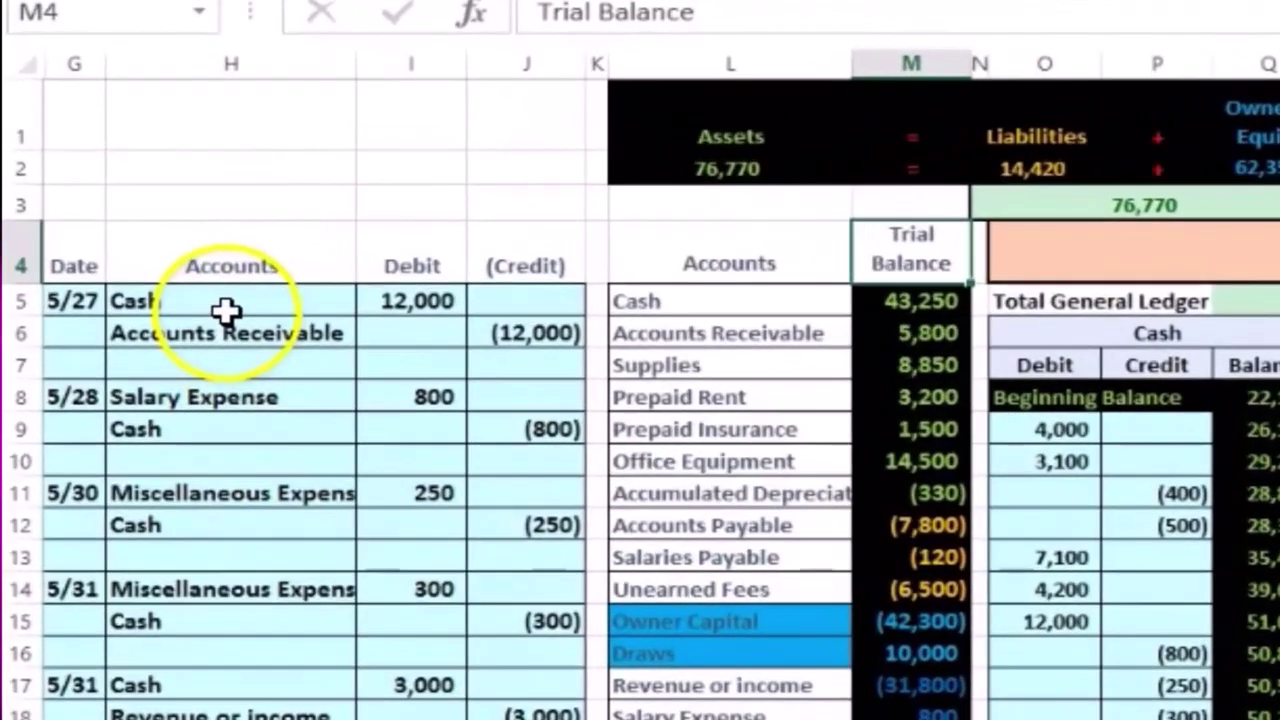
Review the journal entries, general ledger accounts and trial balance column on the Journal Entries sheet
left_click(168, 332)
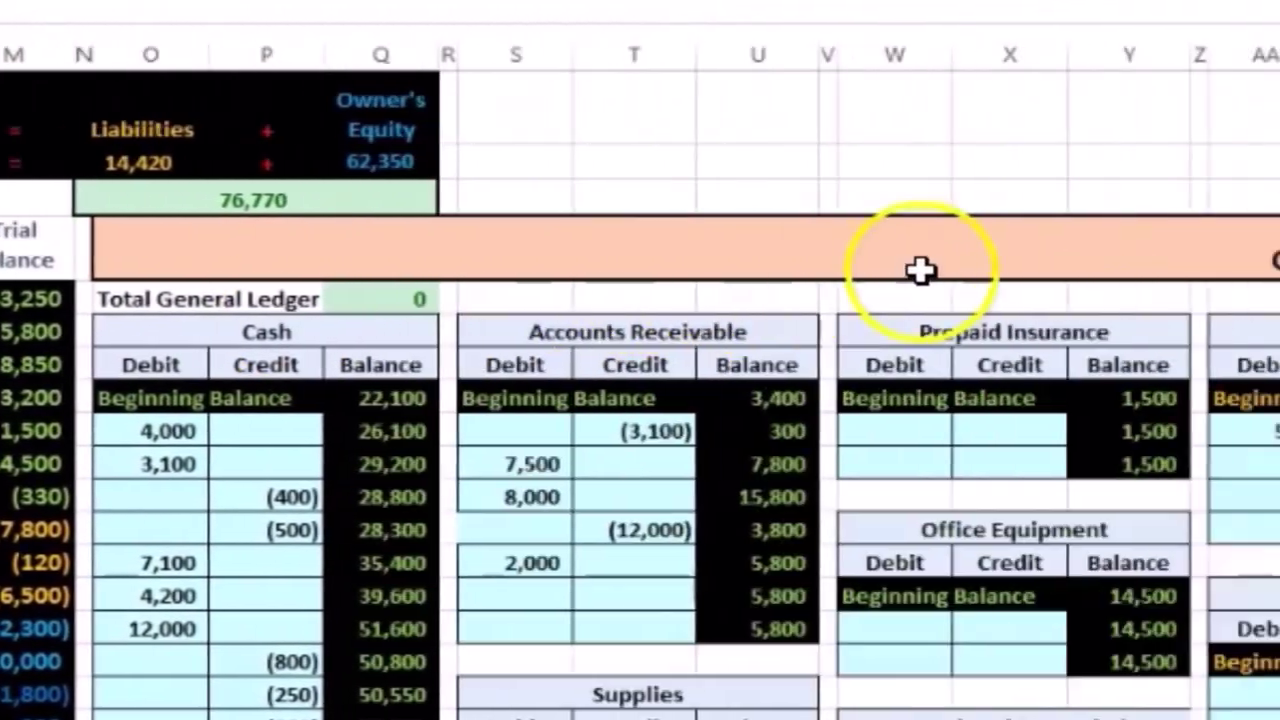
left_click(962, 262)
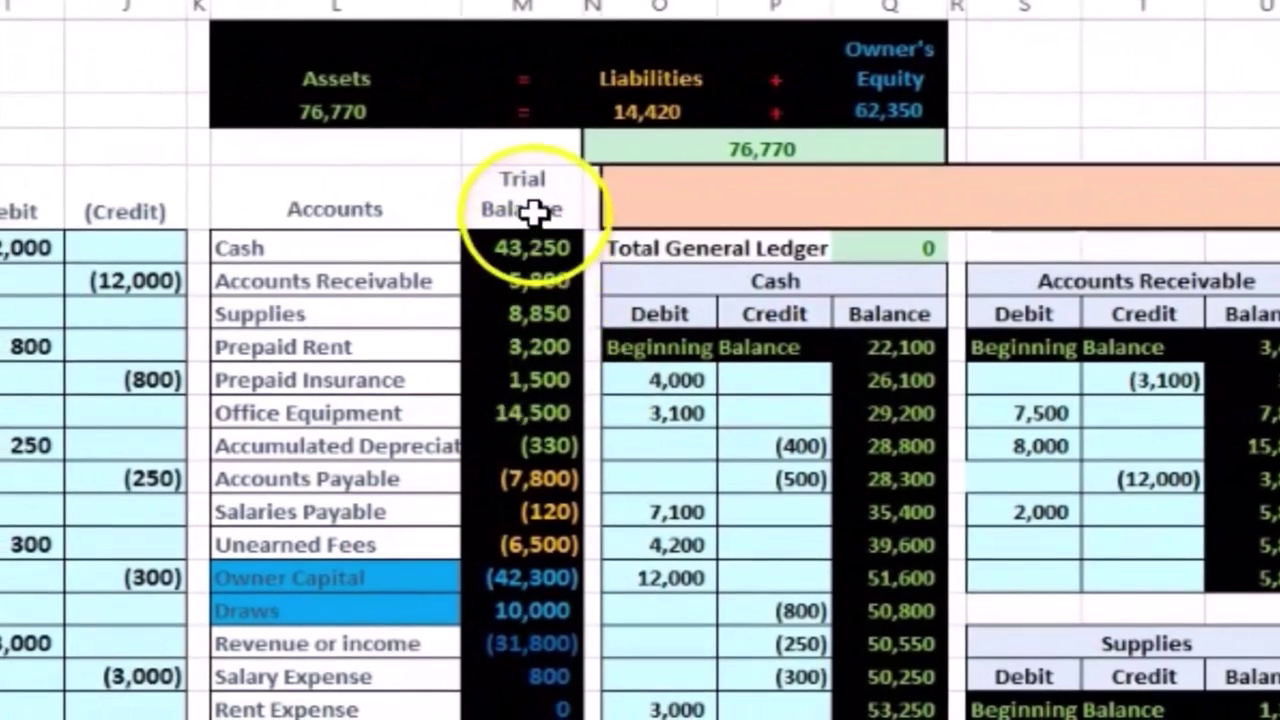
left_click(535, 210)
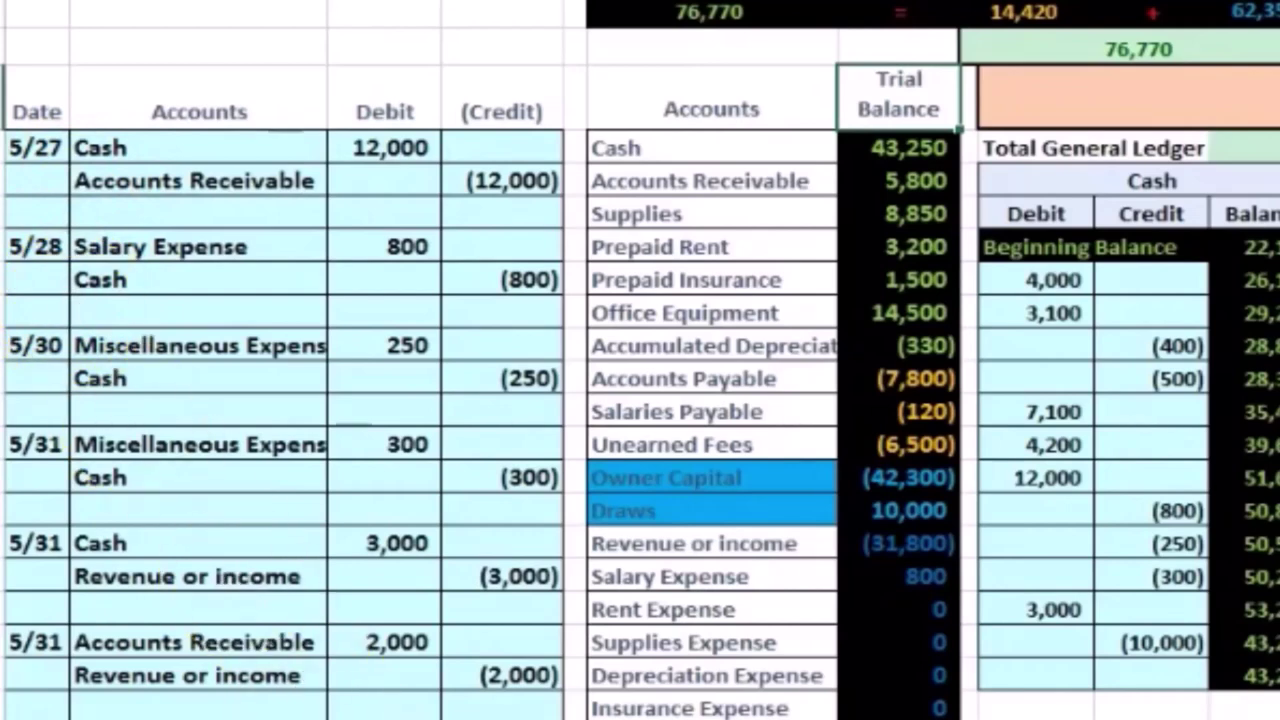
Open the Adusting Entries sheet and review its unadjusted trial balance, adjustment and adjusted trial balance columns
left_click(256, 664)
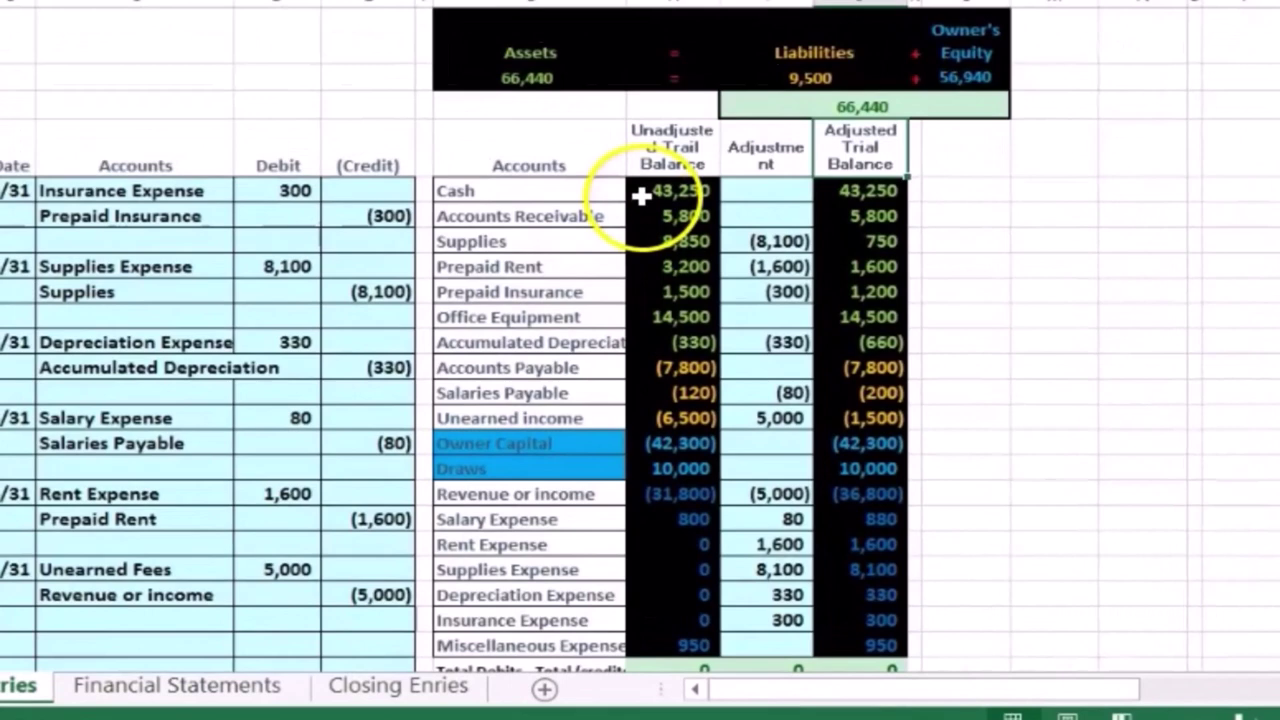
left_click(745, 347)
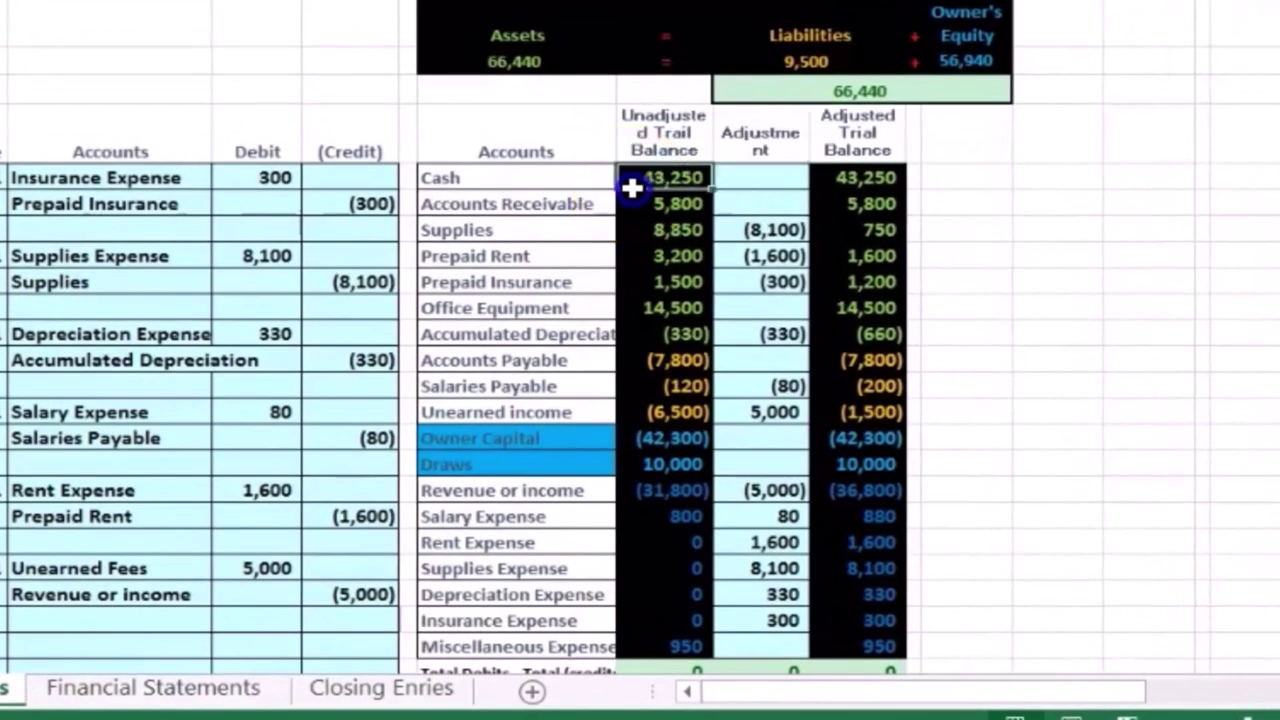
left_click(562, 151)
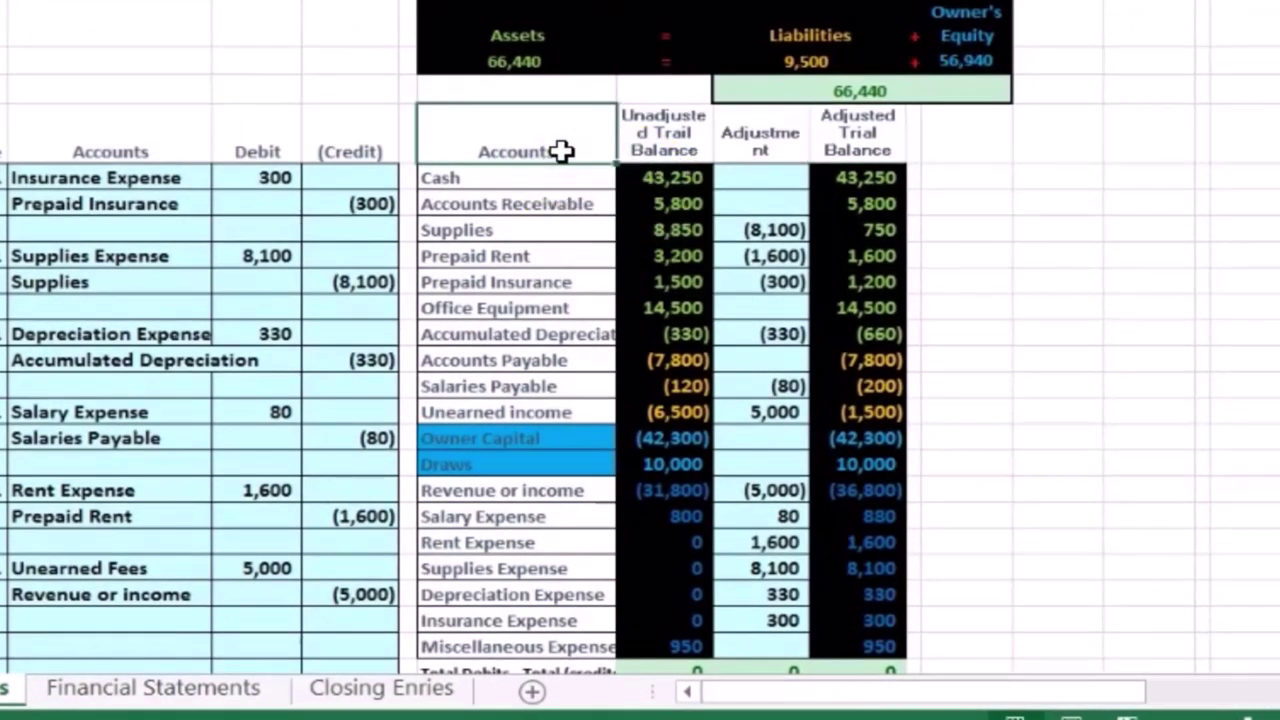
left_click(858, 131)
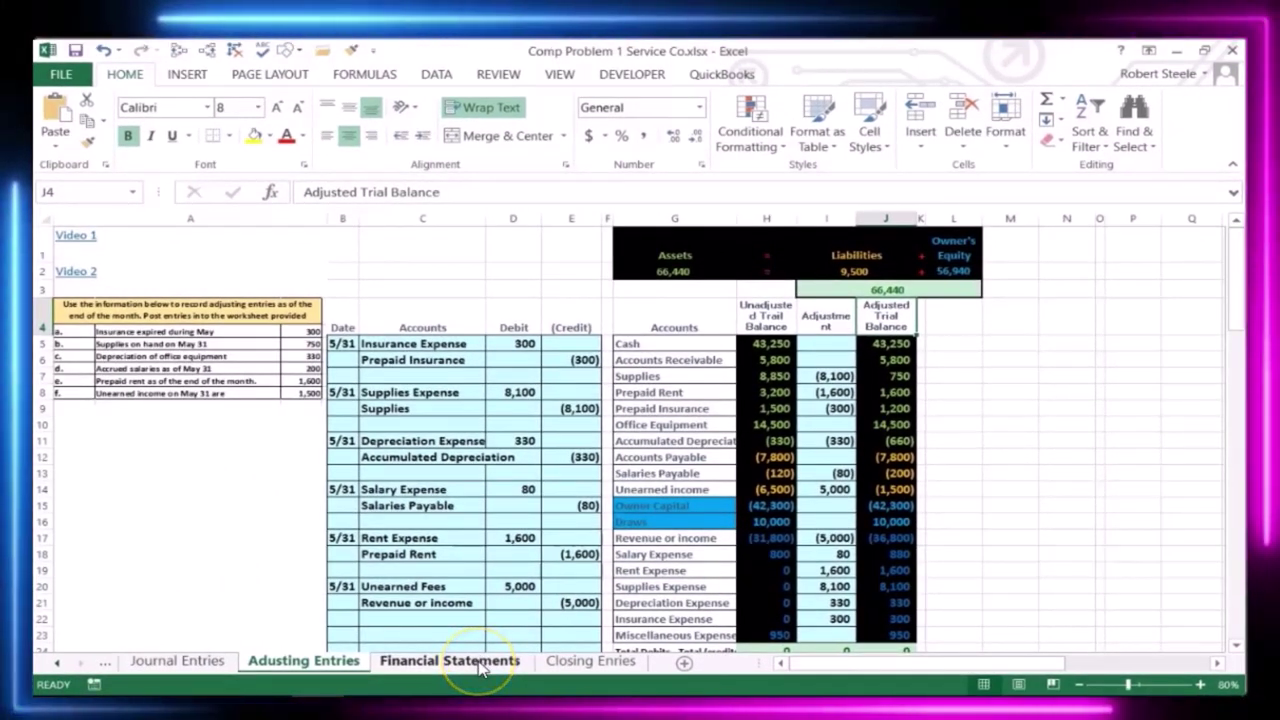
Open the Financial Statements sheet and examine the adjusted trial balance, balance sheet, income statement and statement of owner's equity
left_click(480, 662)
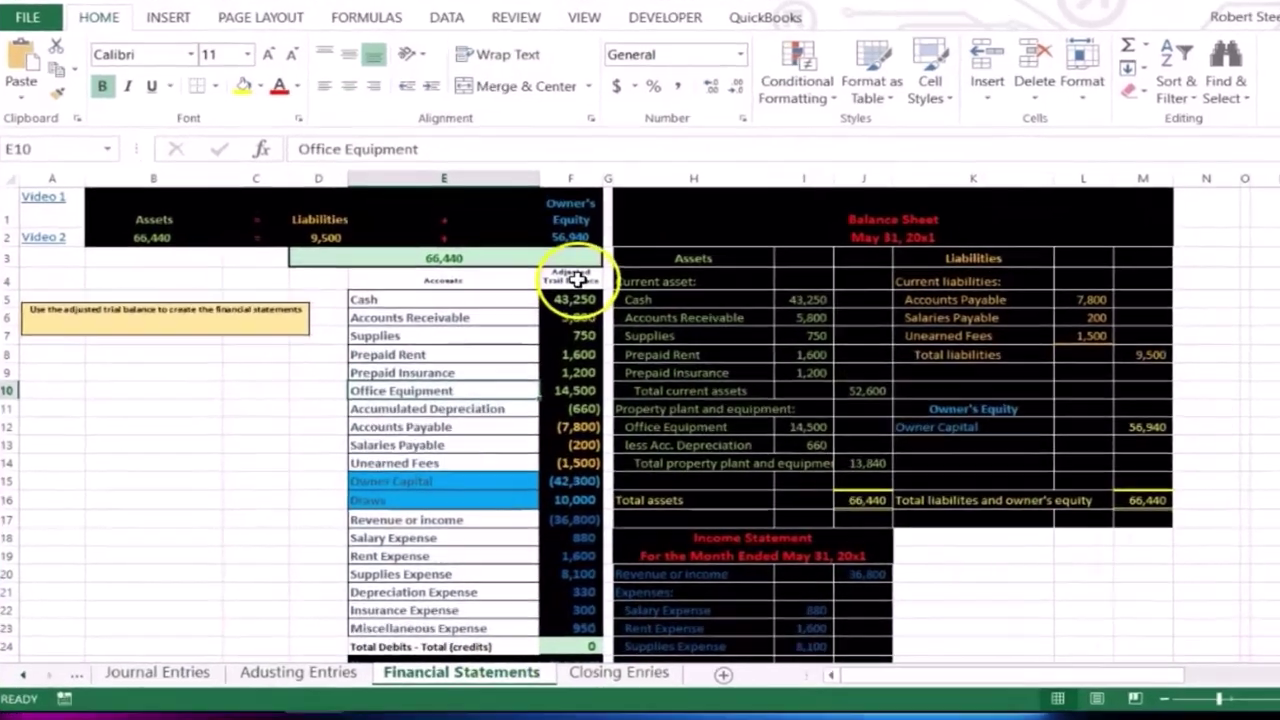
left_click(577, 280)
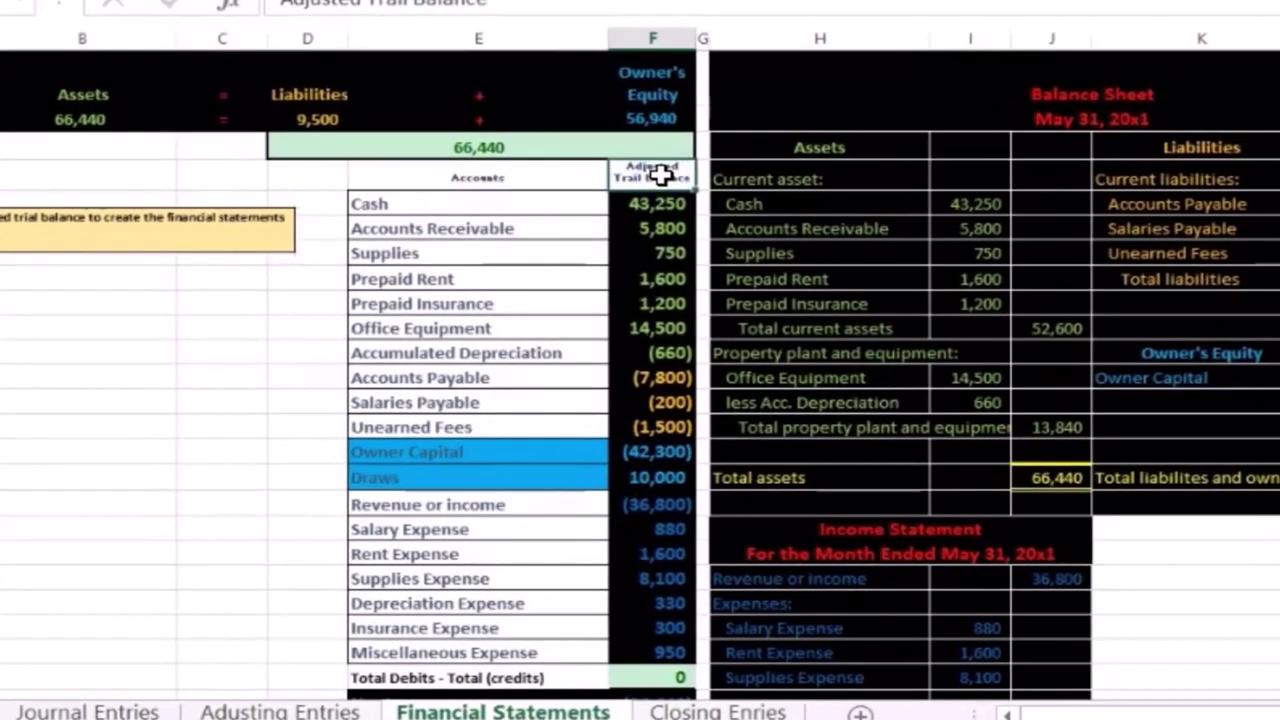
left_click(870, 105)
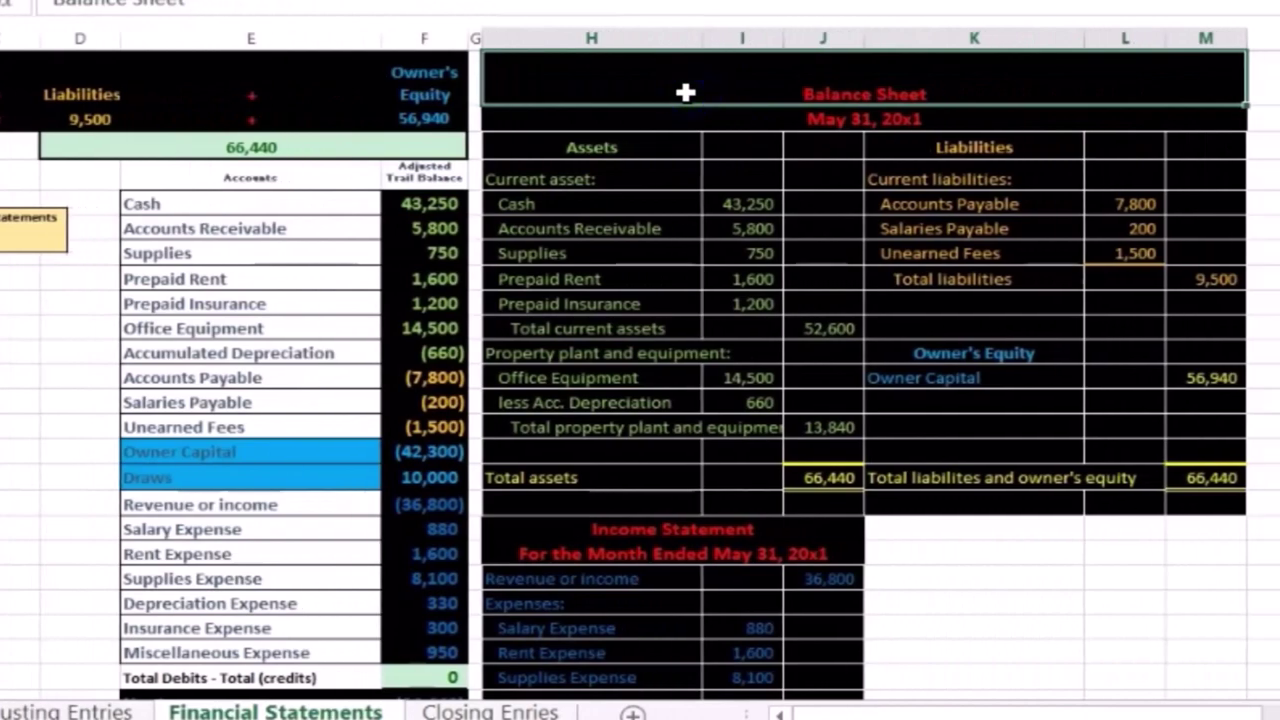
scroll(686, 110, "down", 1)
left_click(706, 420)
scroll(708, 420, "down", 2)
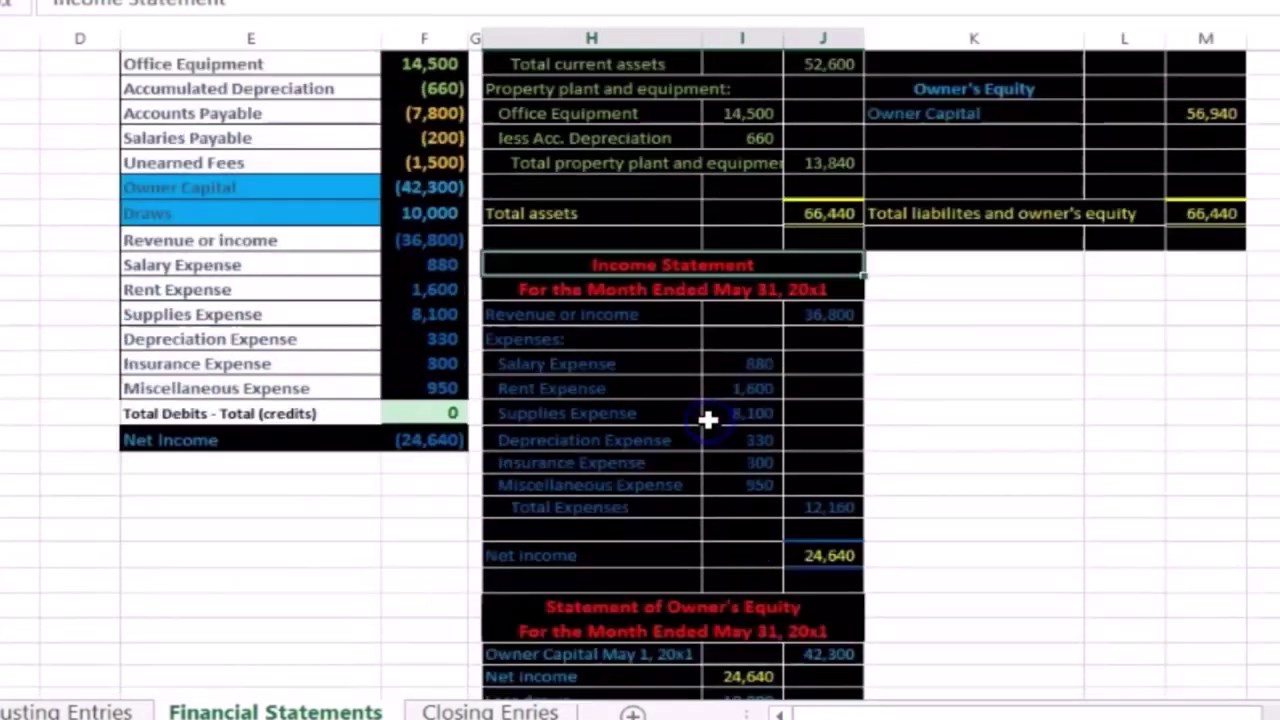
left_click(680, 603)
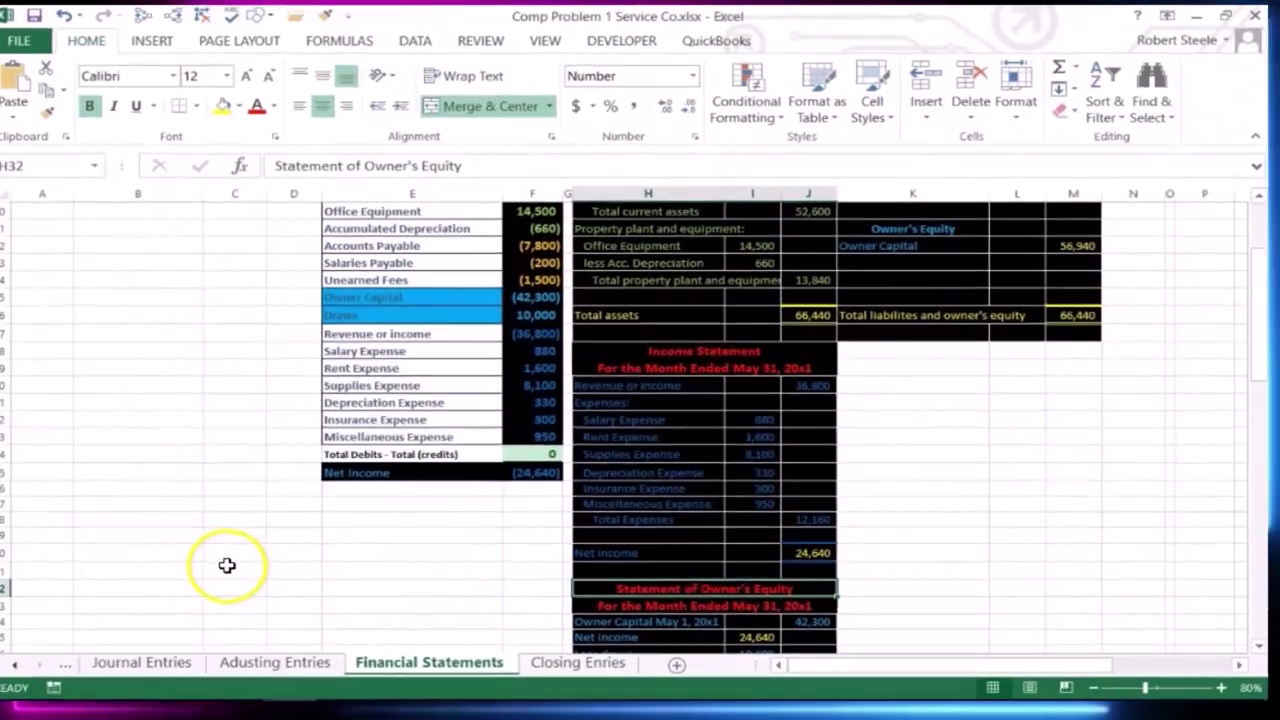
scroll(227, 565, "up", 3)
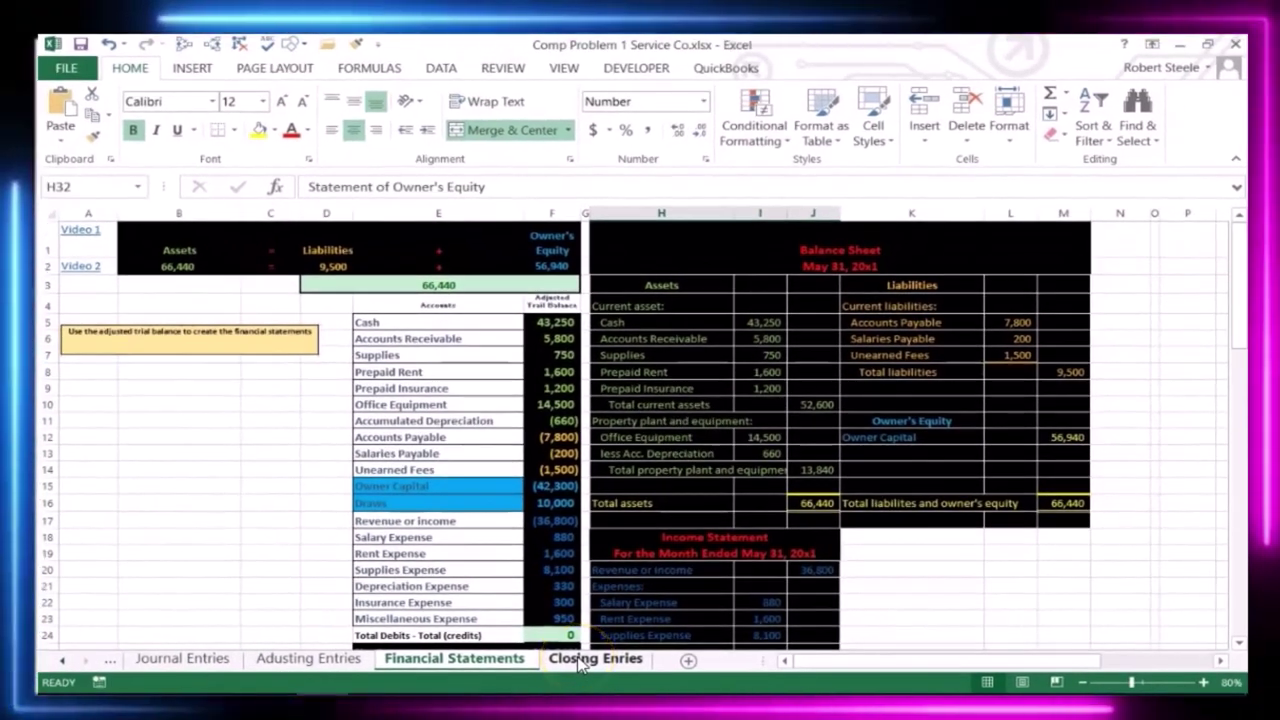
Open the Closing Enries sheet and review the adjusted trial balance, adjustment and closed trial balance columns down to the revenue row
left_click(590, 659)
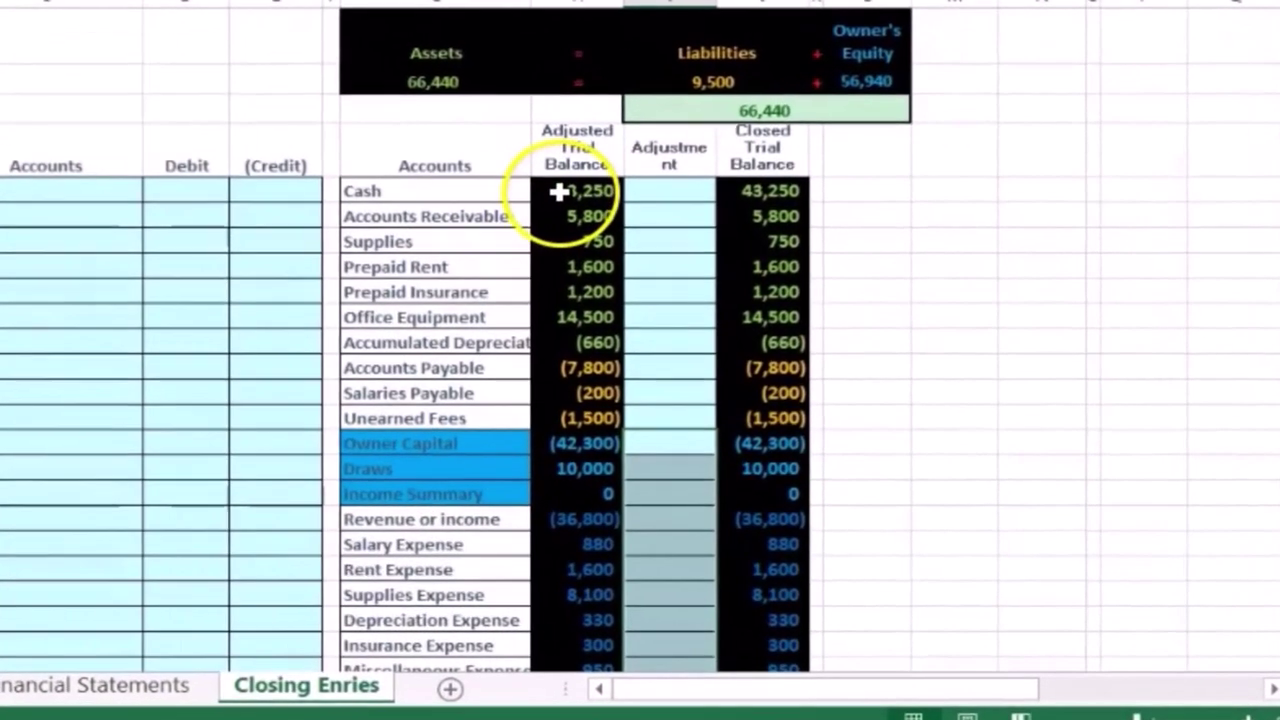
left_click(766, 339)
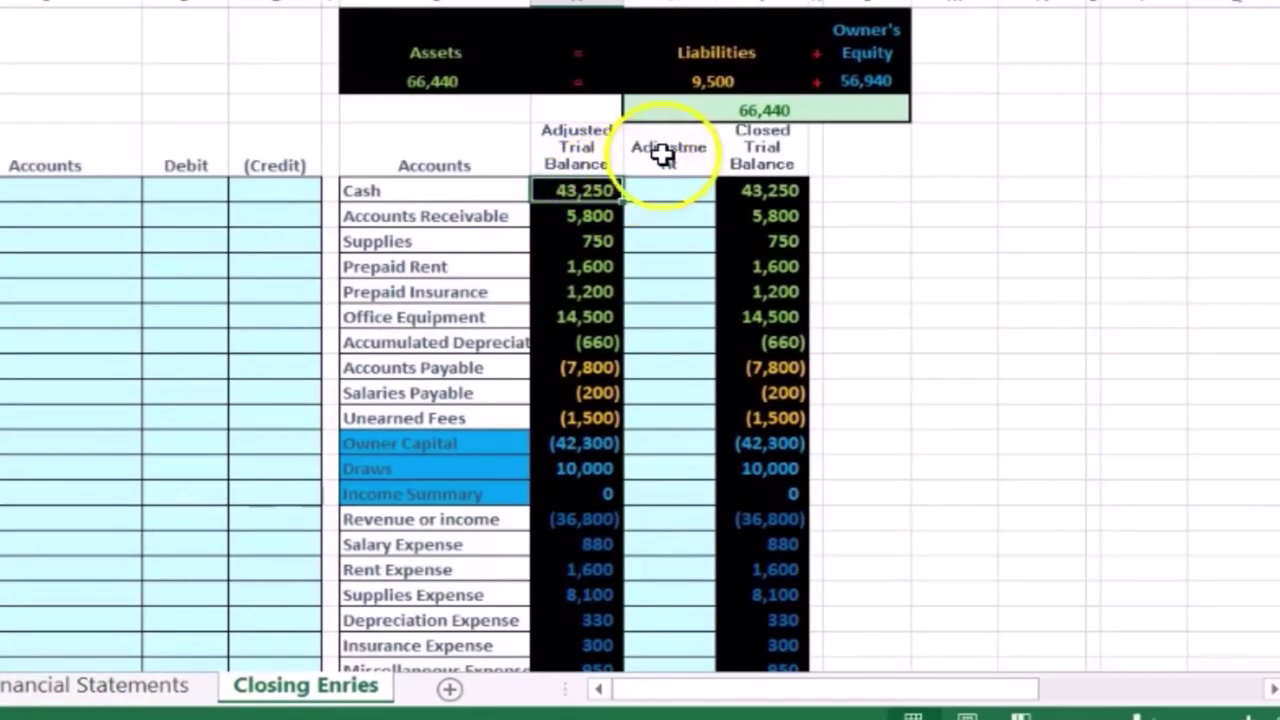
left_click(668, 150)
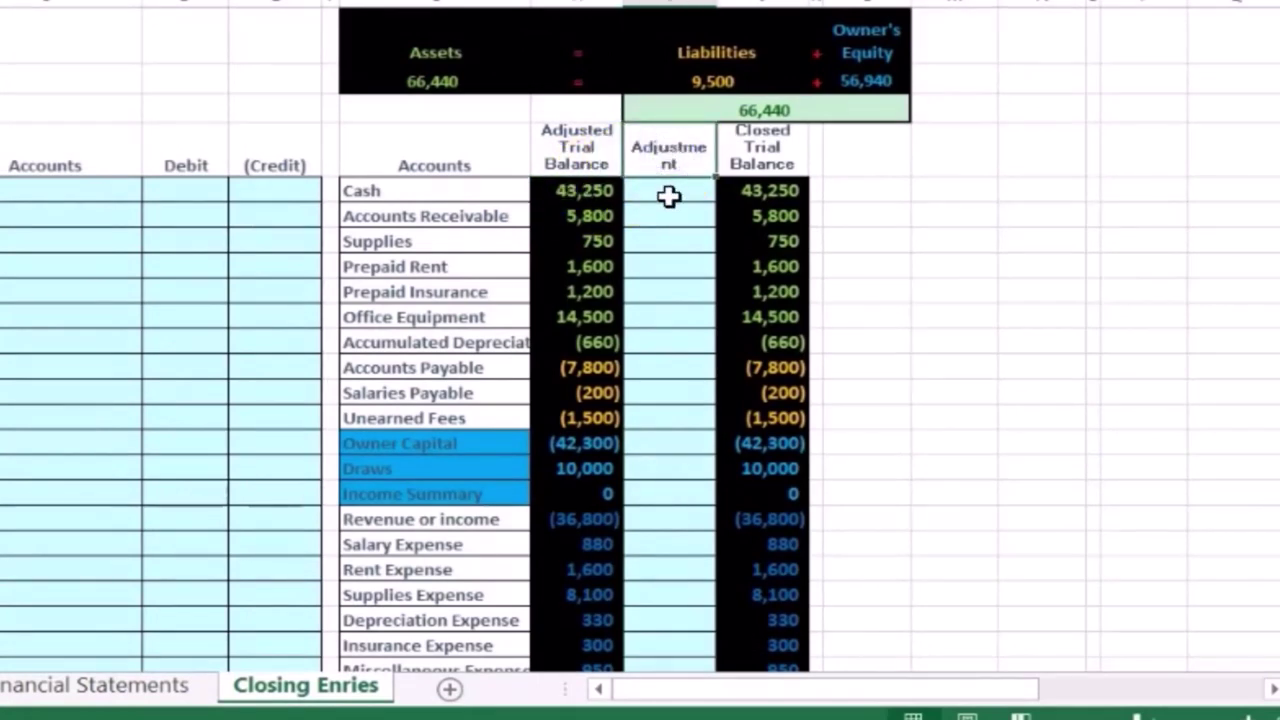
left_click(762, 155)
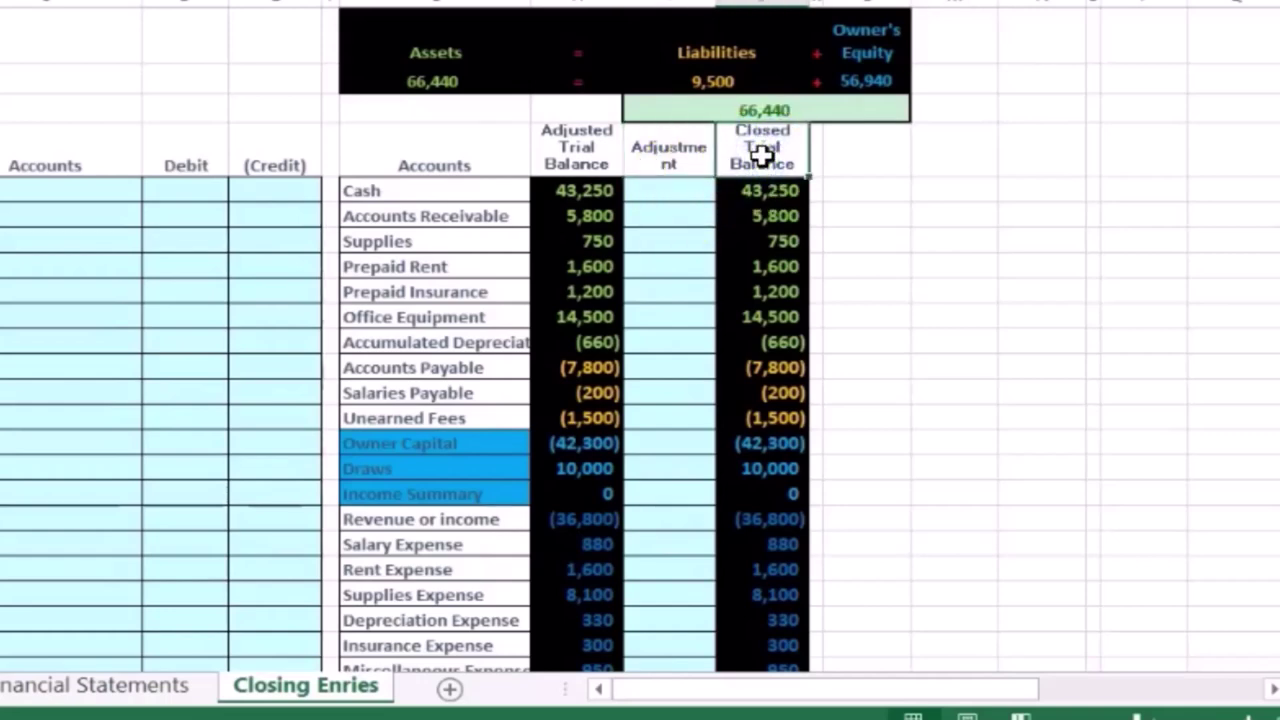
scroll(876, 210, "down", 2)
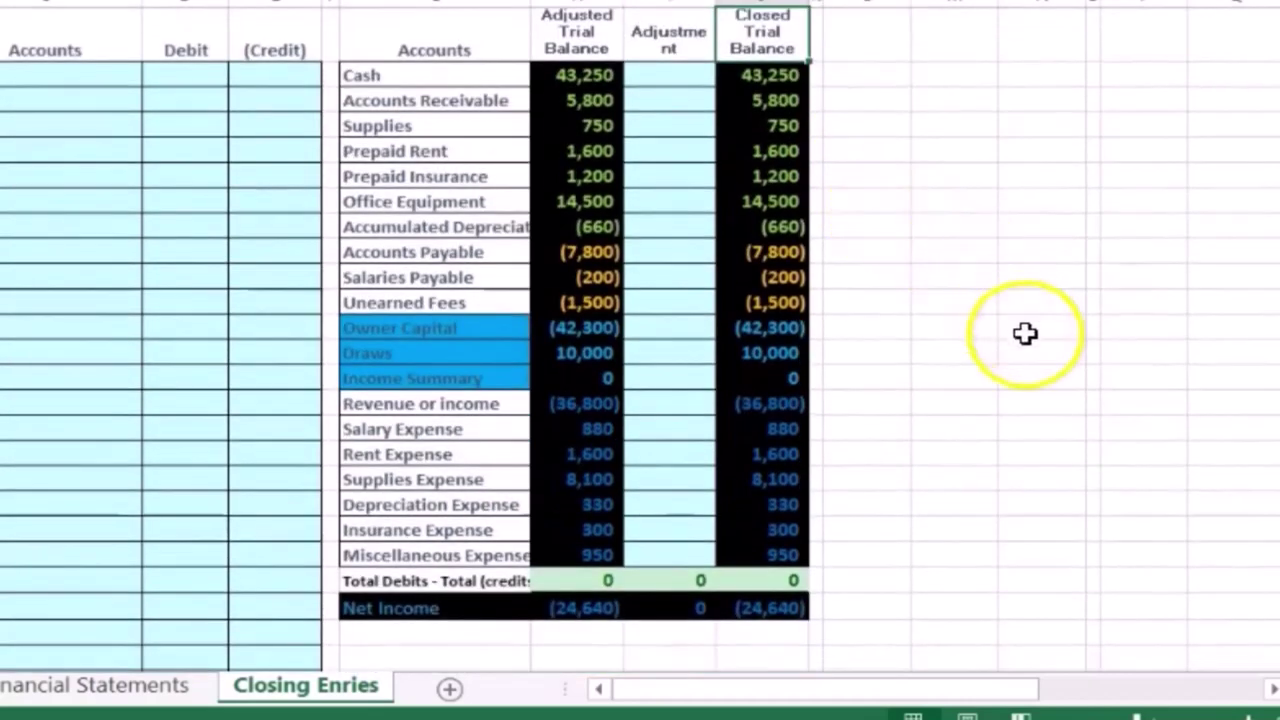
left_click(776, 408)
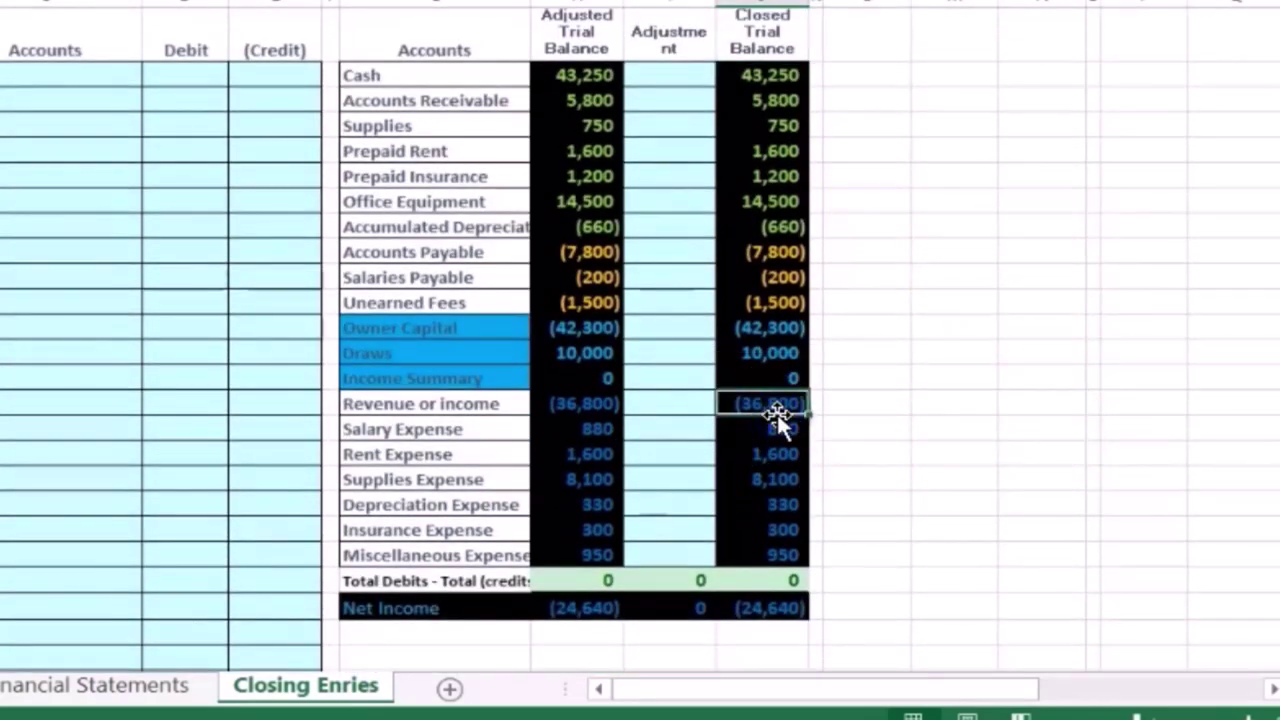
left_click(763, 357)
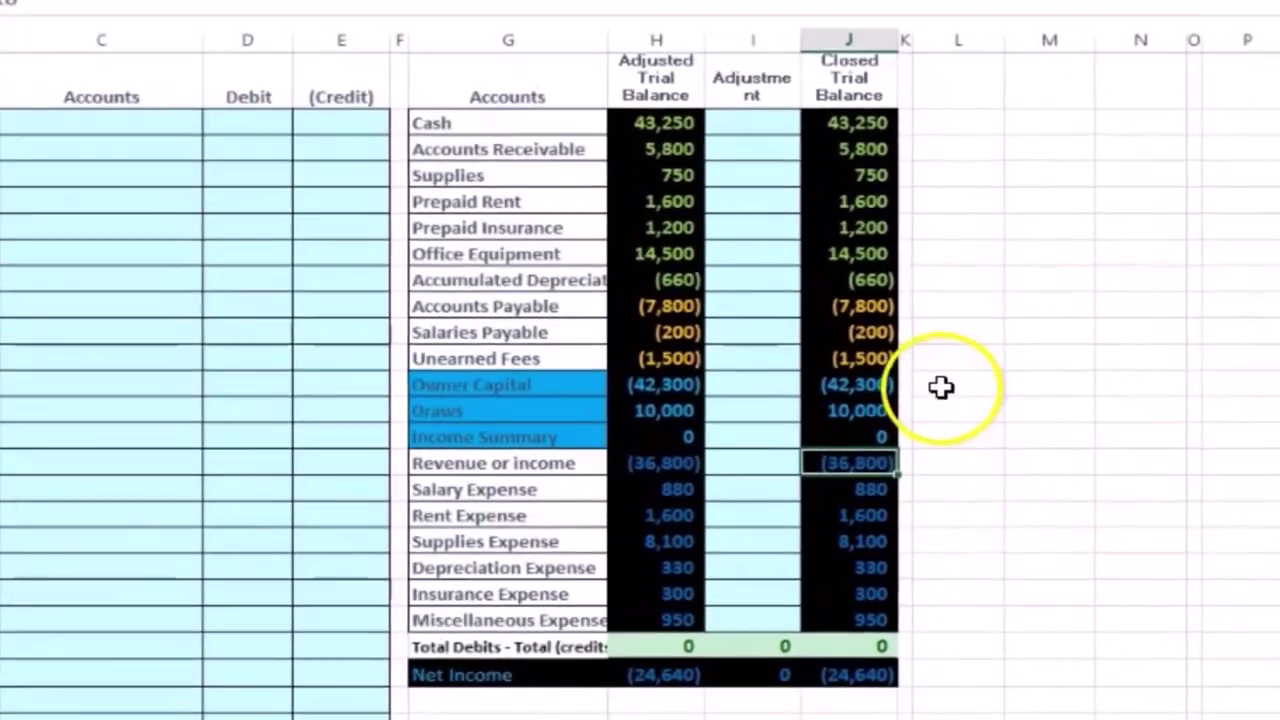
Highlight the closed trial balance amounts from Draws to Miscellaneous Expense, then from Owner Capital to Miscellaneous Expense to check their sum
left_click(941, 387)
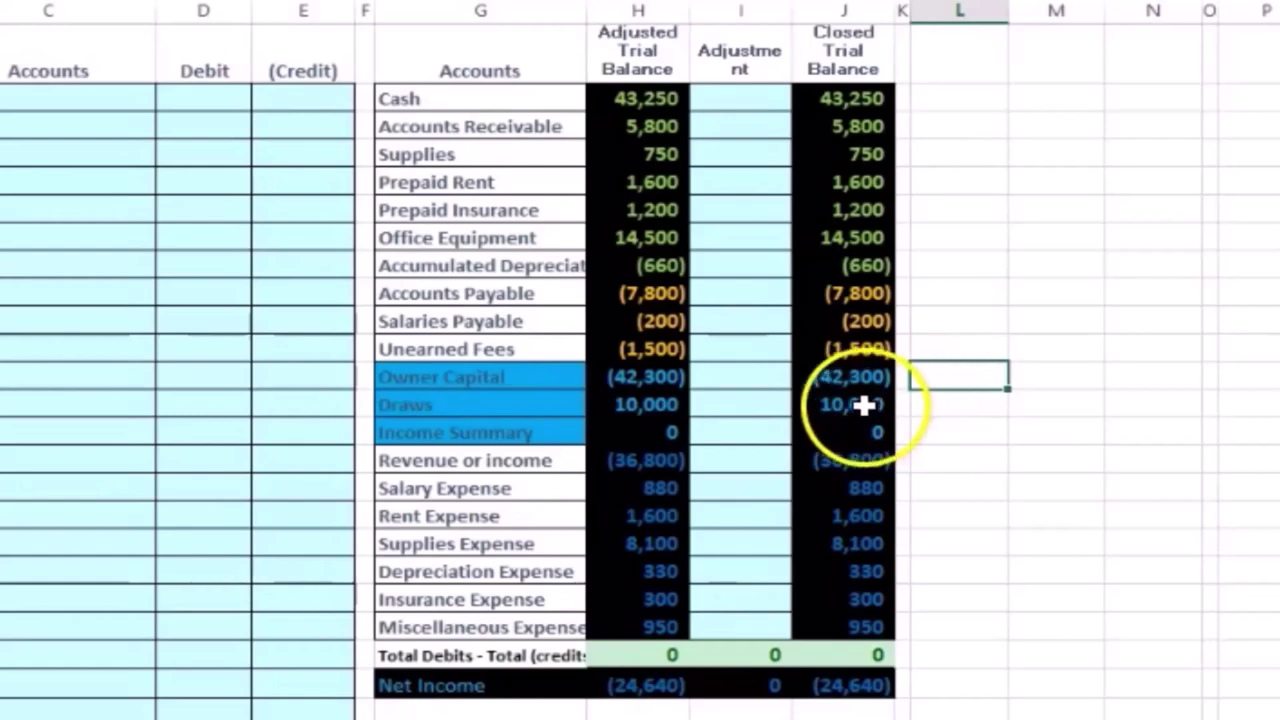
left_click_drag(863, 405, 864, 541)
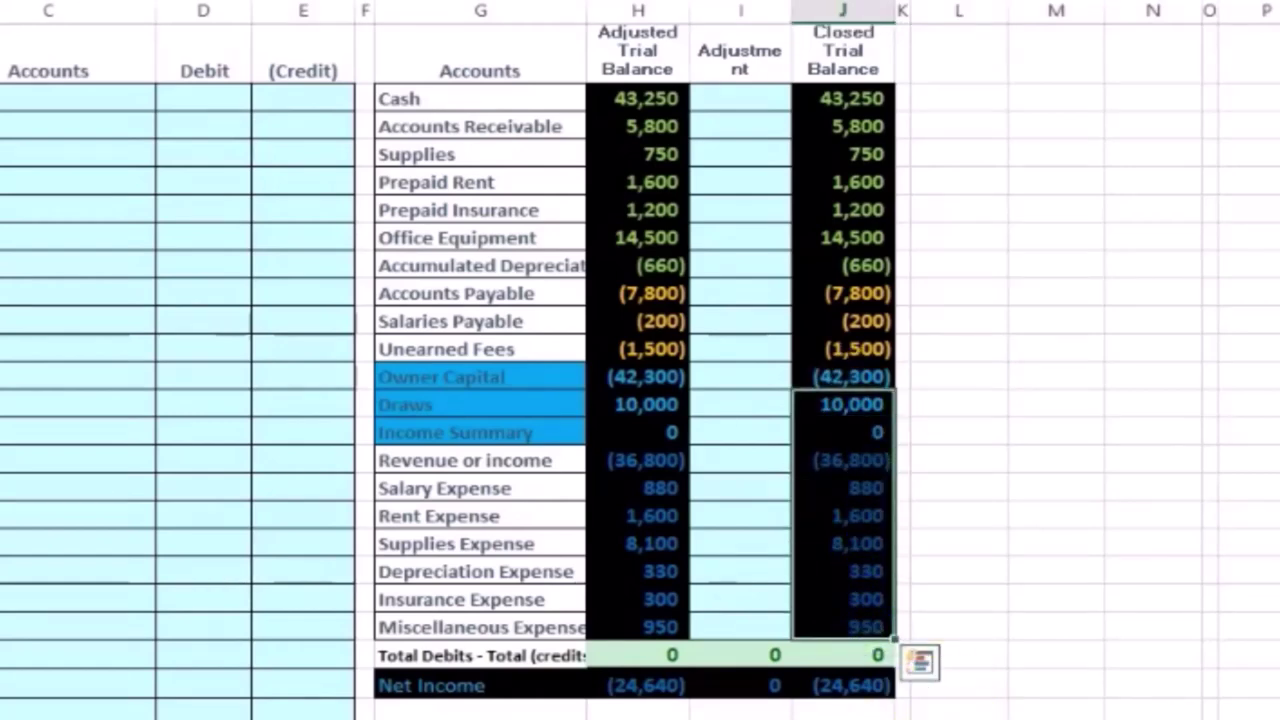
left_click(941, 376)
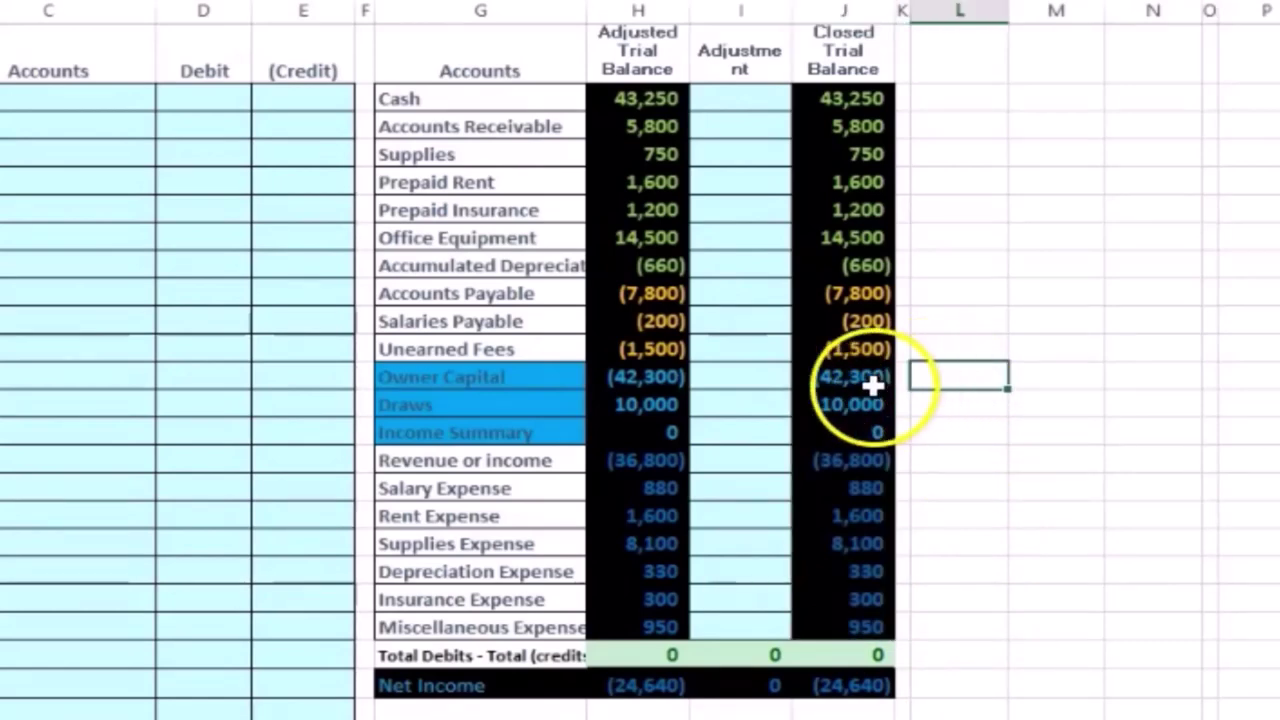
left_click_drag(847, 376, 878, 625)
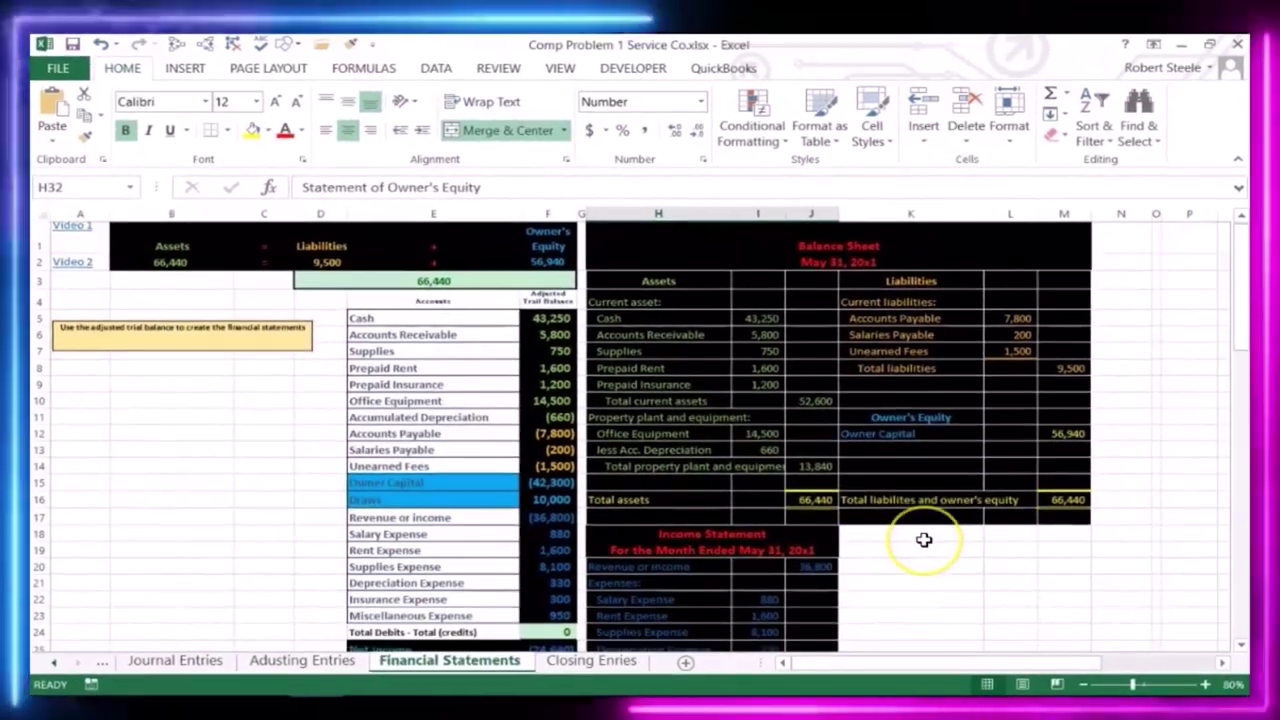
Compare the May 31 owner capital in the statement of owner's equity with Owner Capital on the balance sheet
scroll(924, 540, "down", 4)
scroll(924, 540, "down", 1)
left_click(815, 592)
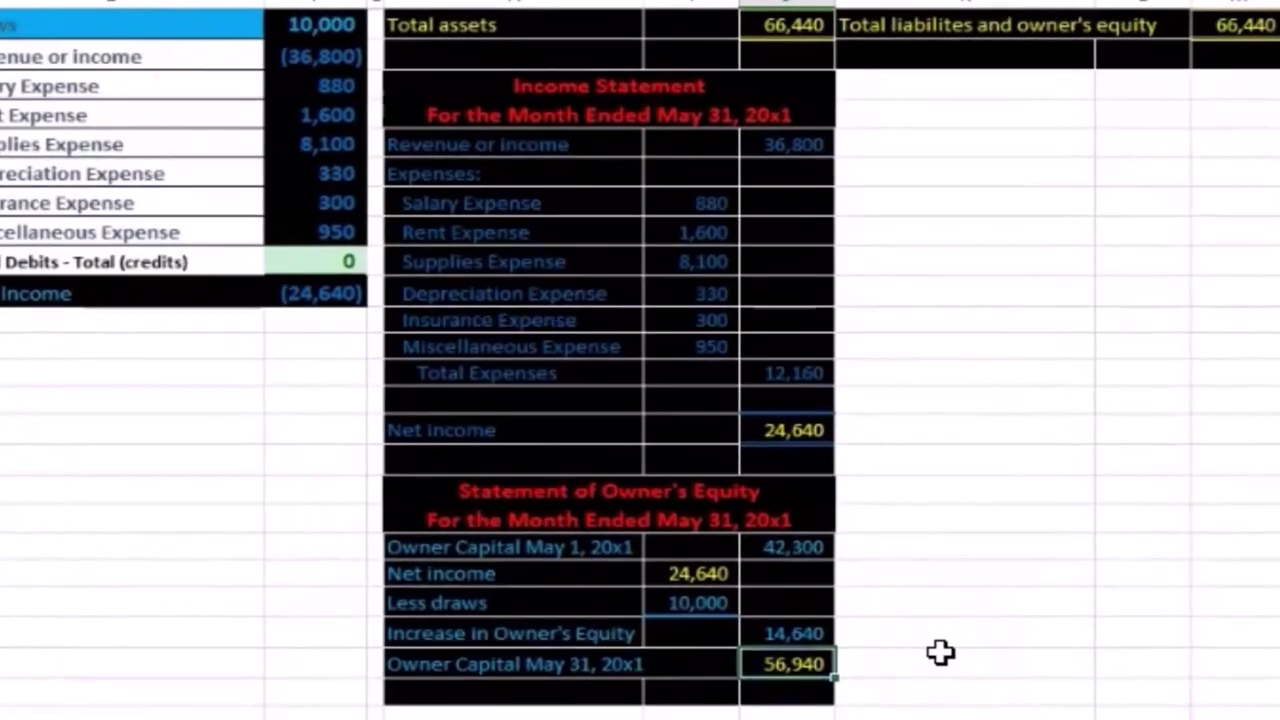
scroll(940, 651, "up", 4)
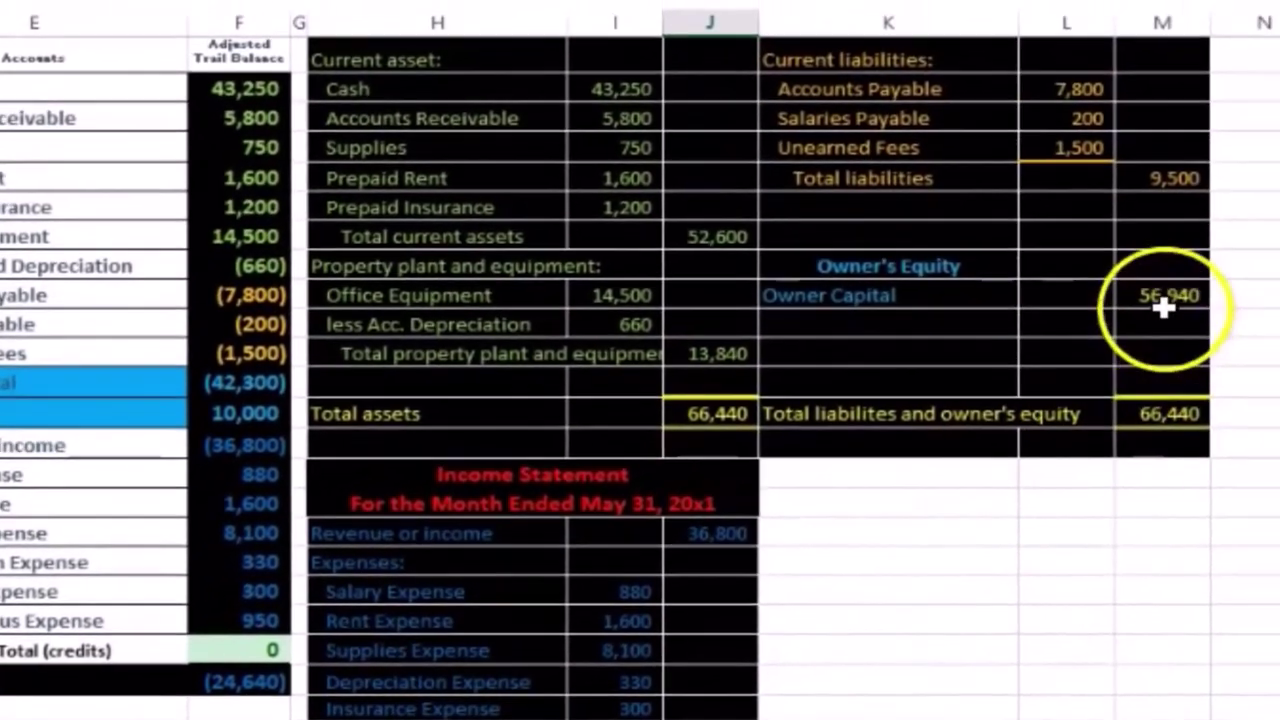
left_click(1163, 308)
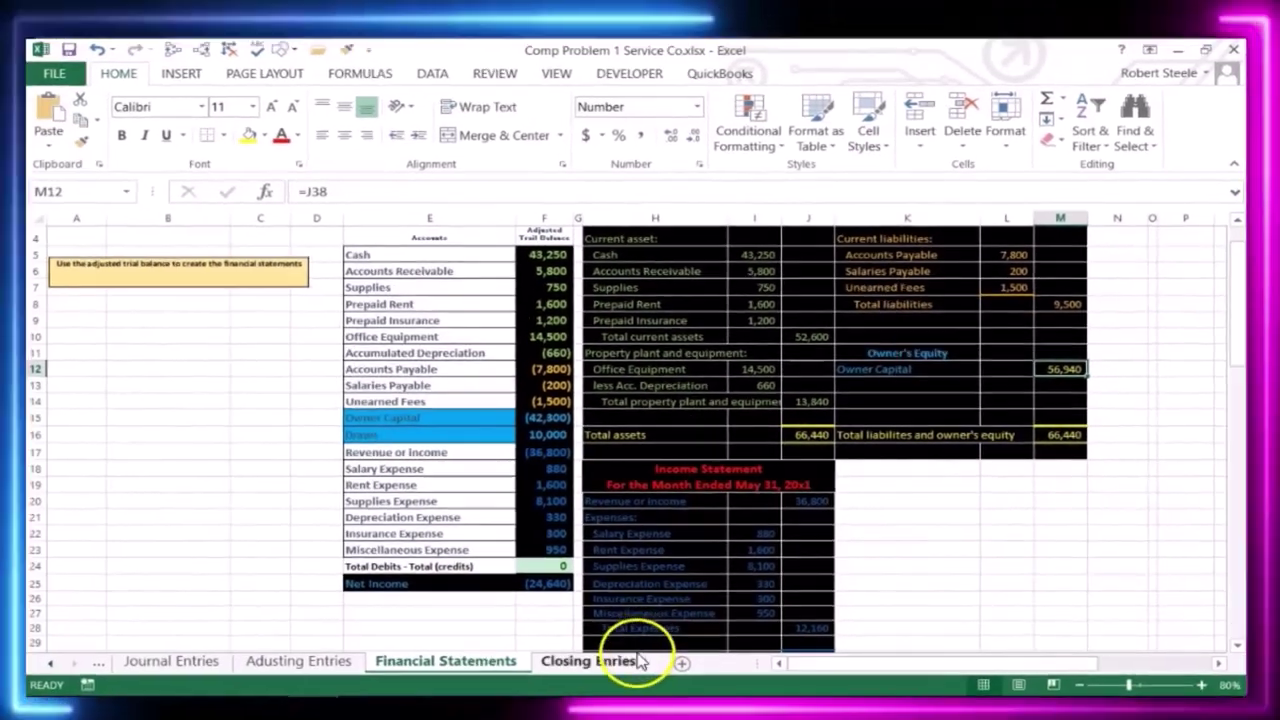
Return to the Closing Enries sheet and enter the date 5/31 in the first row of the closing journal
left_click(630, 662)
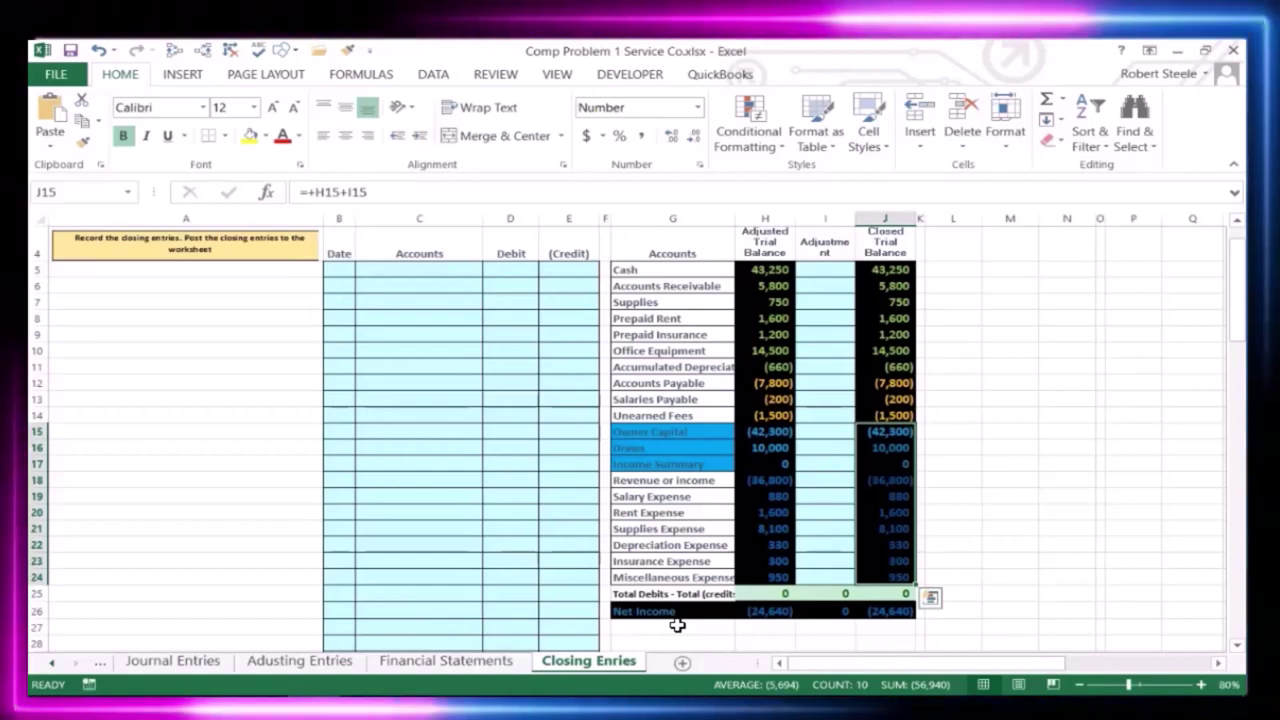
left_click(337, 270)
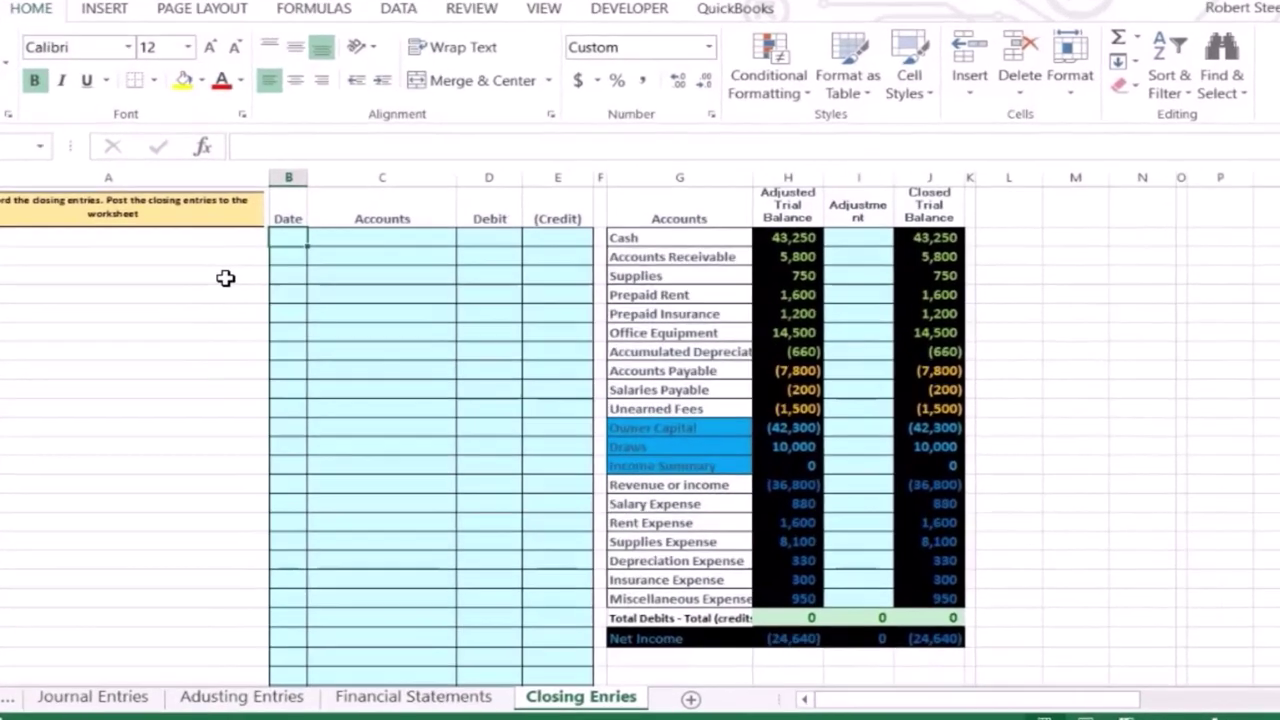
type("5/")
type("31")
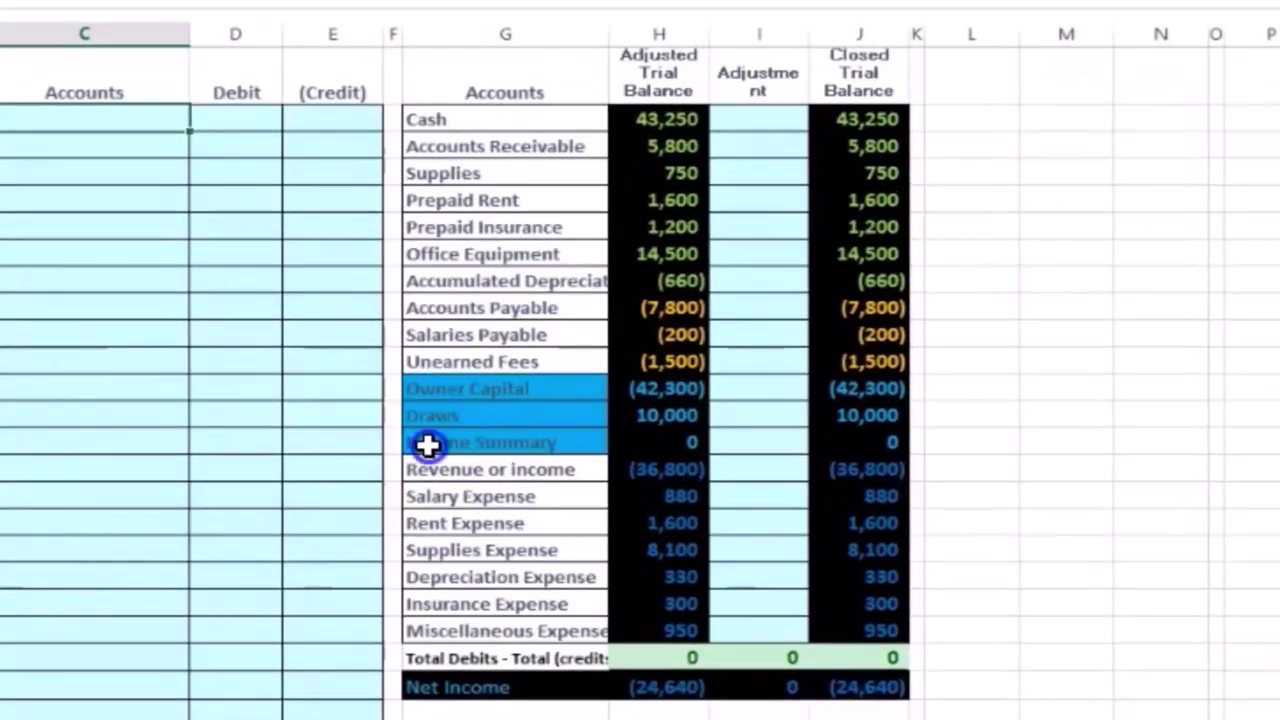
Examine the Income Summary account and the Revenue or income row in the closing trial balance
left_click(630, 463)
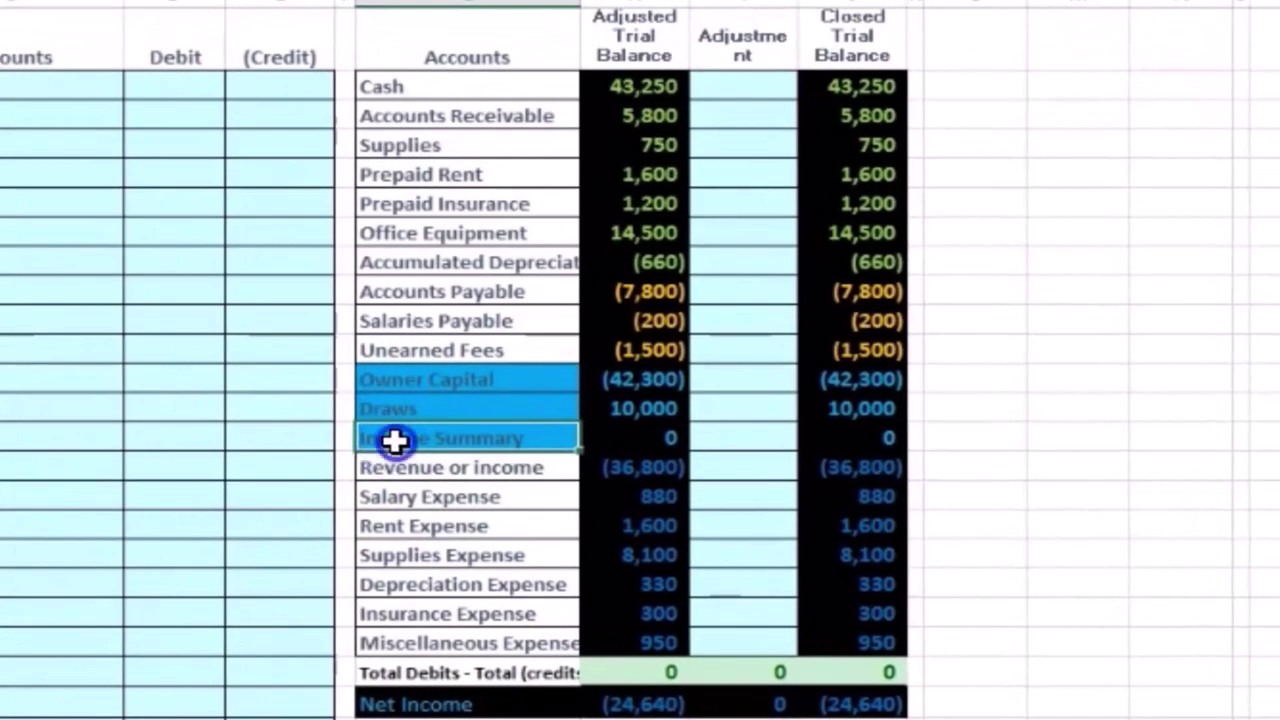
left_click(992, 428)
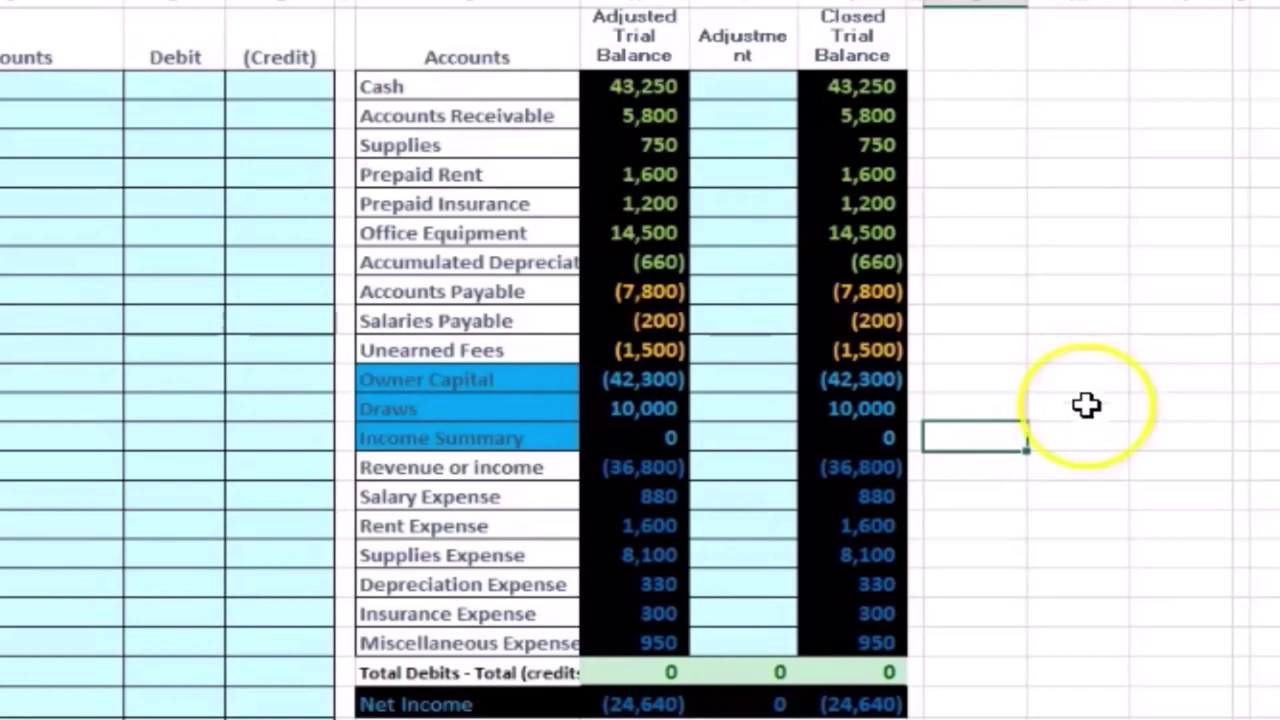
left_click_drag(449, 469, 849, 446)
left_click_drag(548, 474, 835, 467)
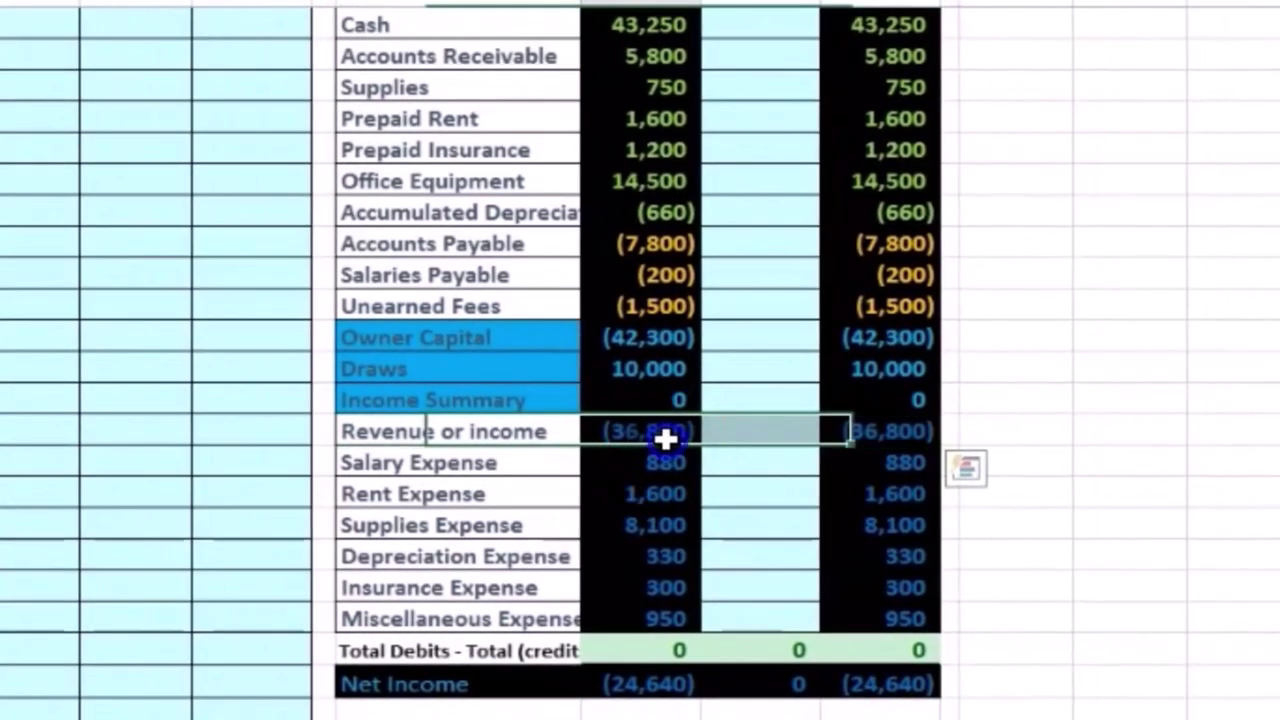
left_click(1161, 456)
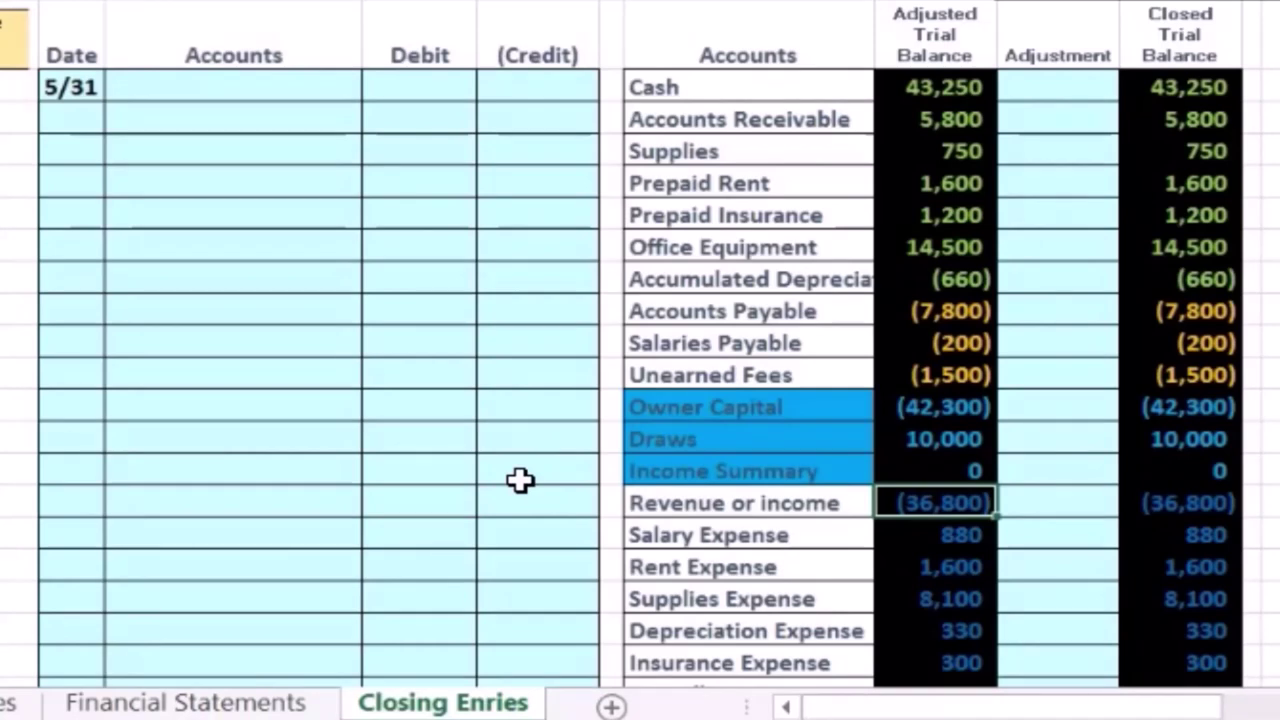
Copy the Revenue or income account name from the trial balance into the first journal row's Accounts cell as values only
right_click(723, 504)
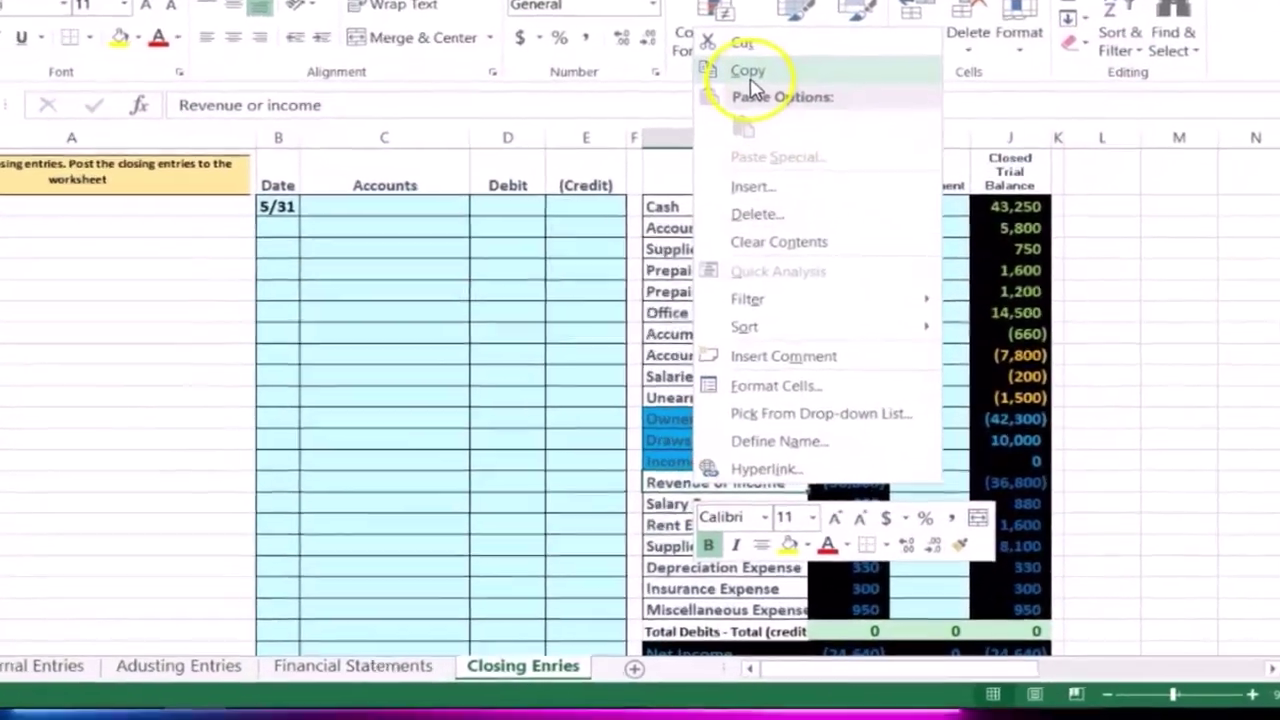
left_click(752, 88)
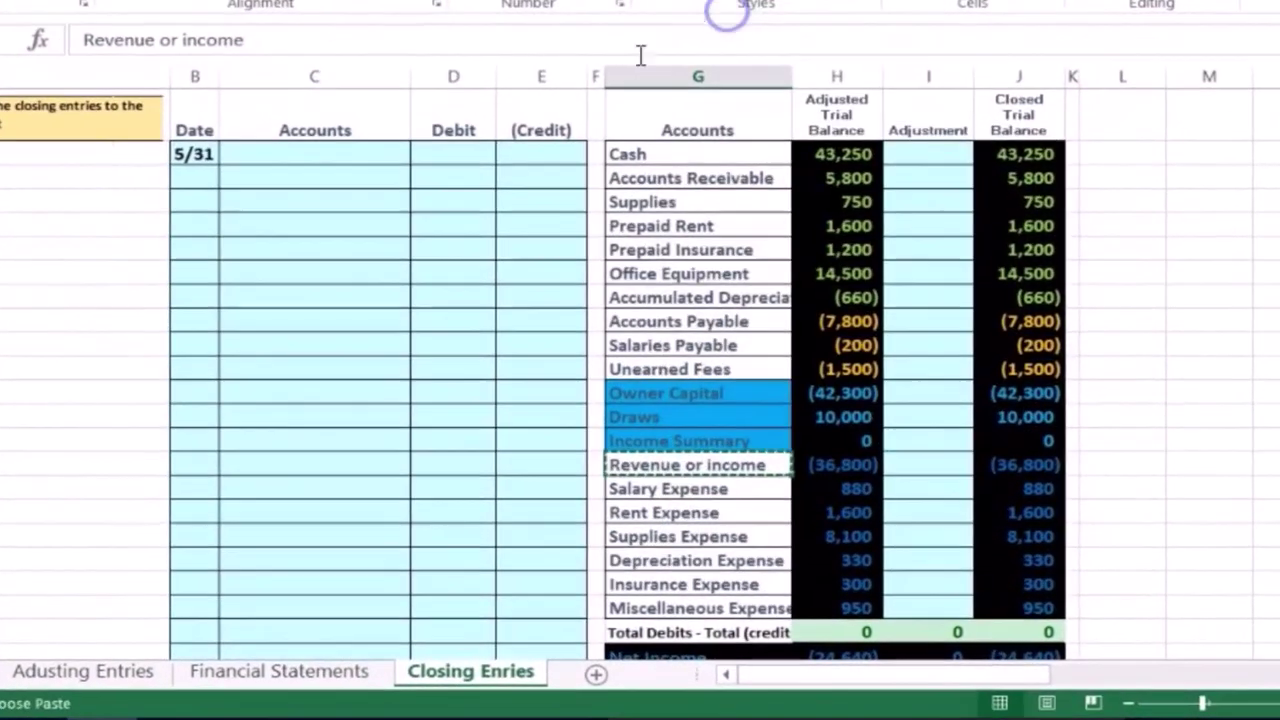
left_click(384, 206)
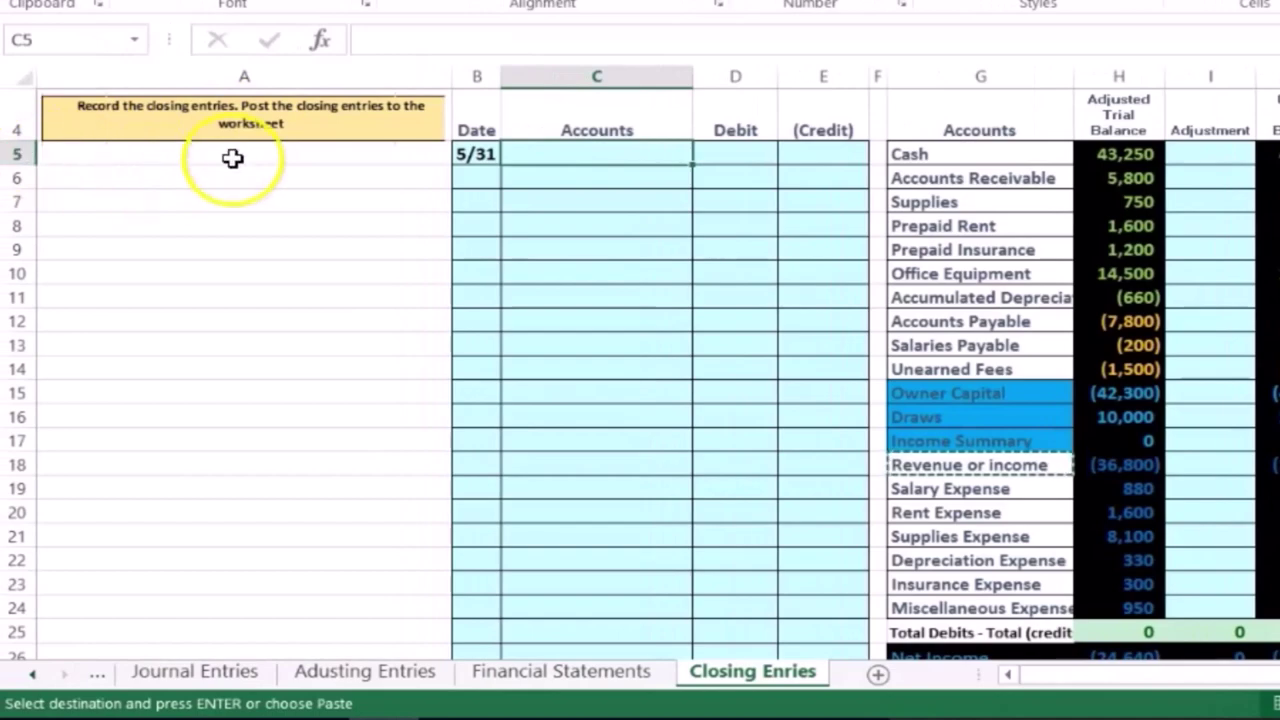
right_click(527, 152)
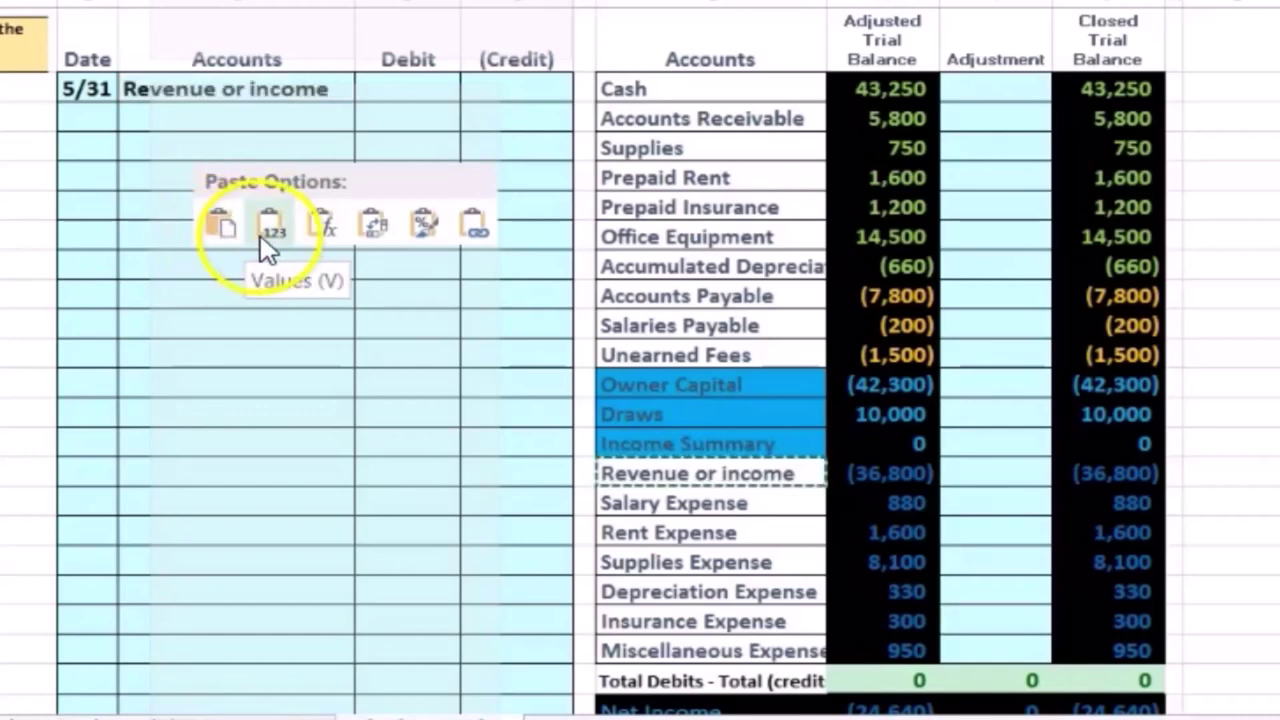
left_click(268, 236)
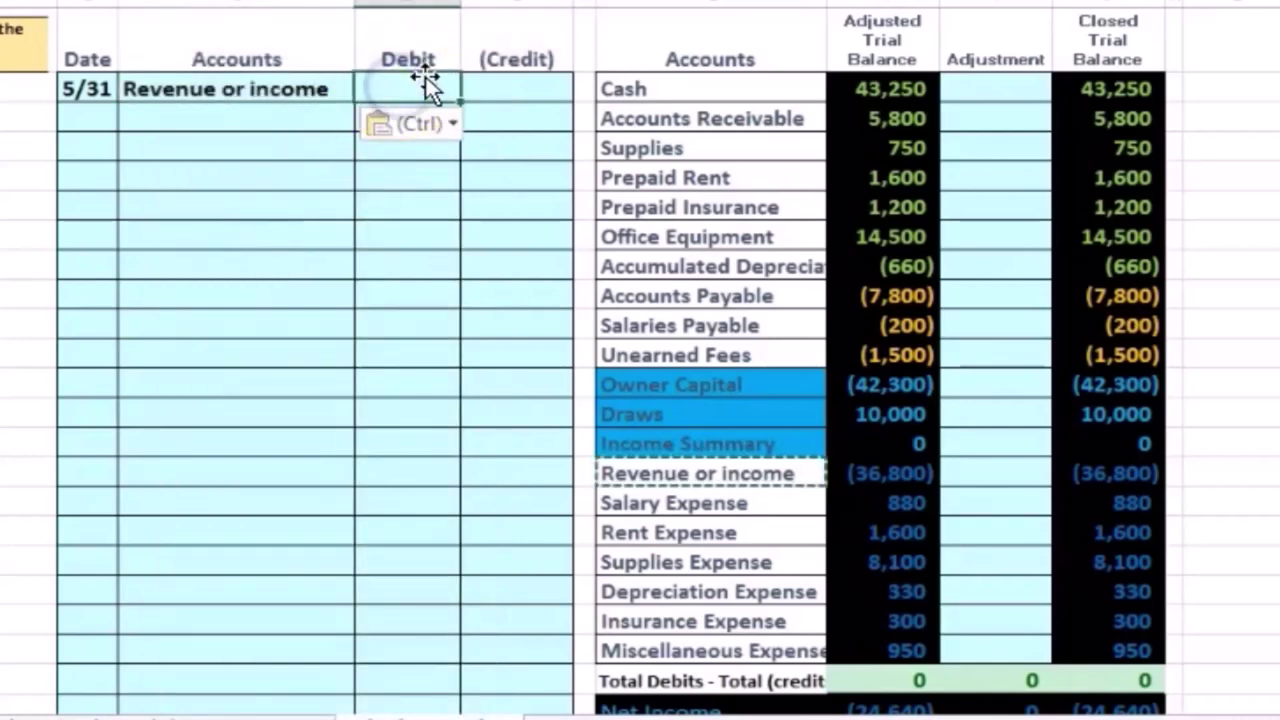
Enter a debit of 36,800 for Revenue or income and a credit of -36800 on the journal row below
type("36,8")
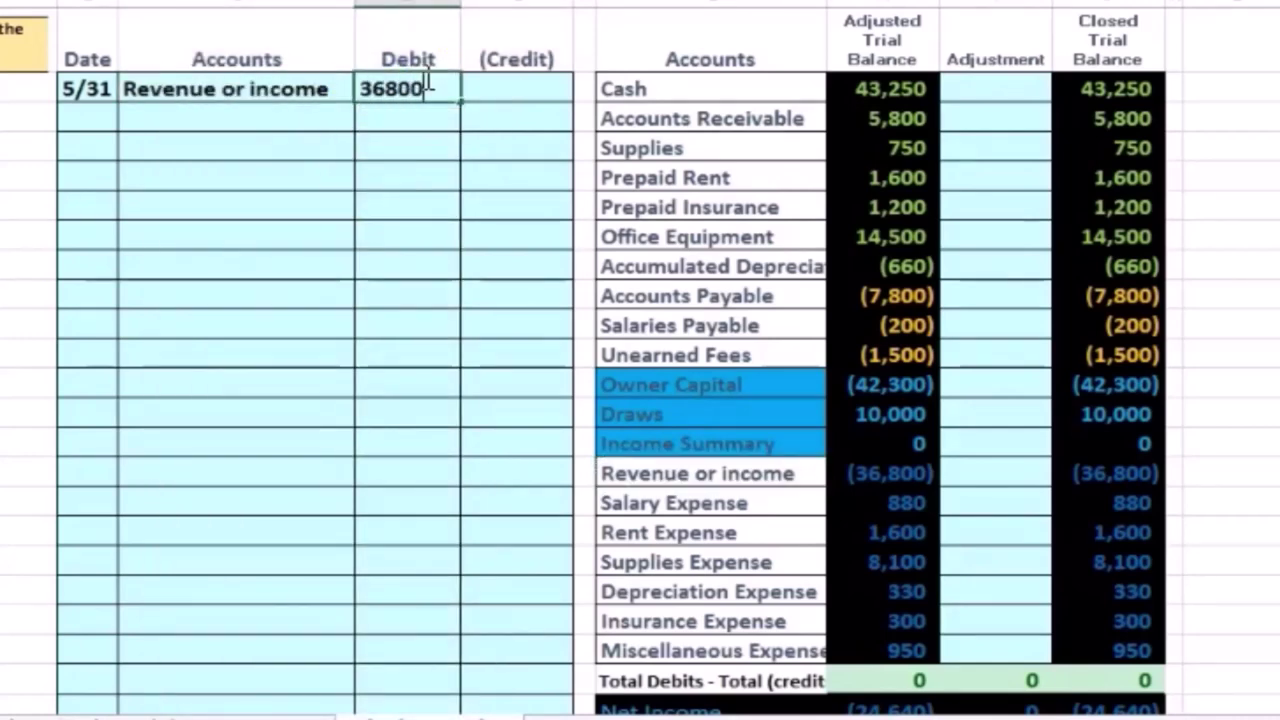
type("00")
key("Return")
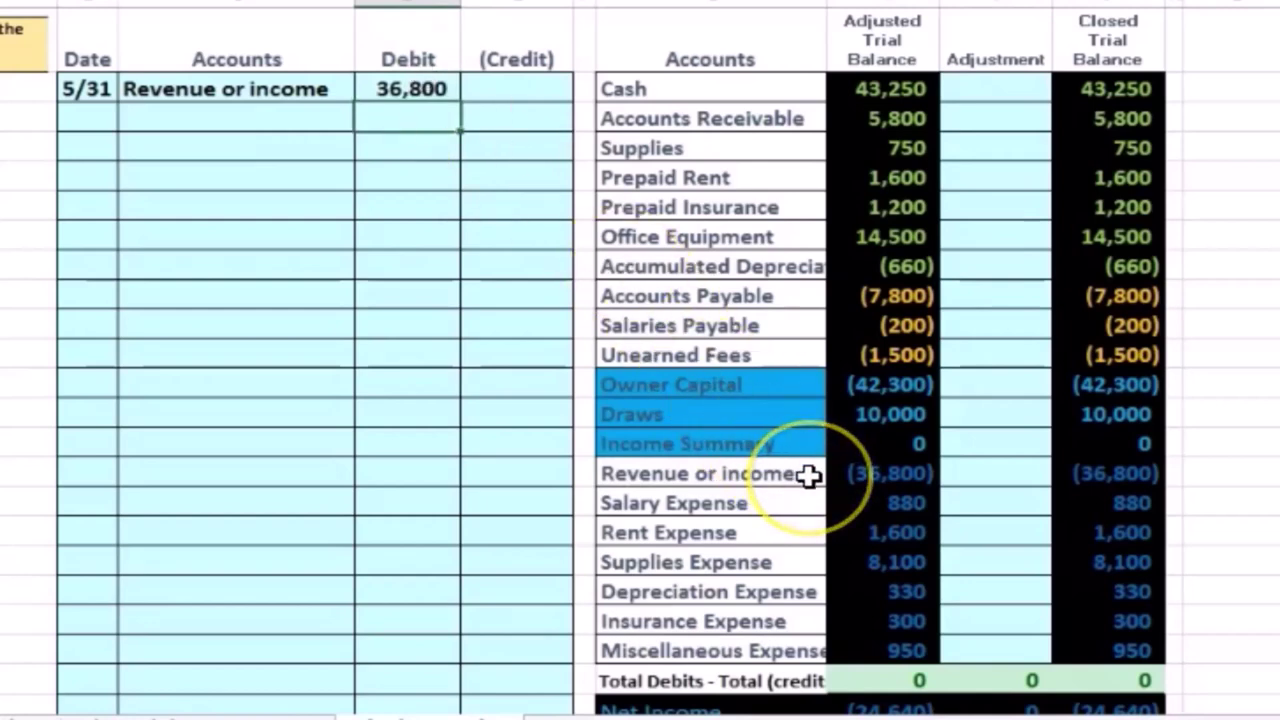
left_click(511, 122)
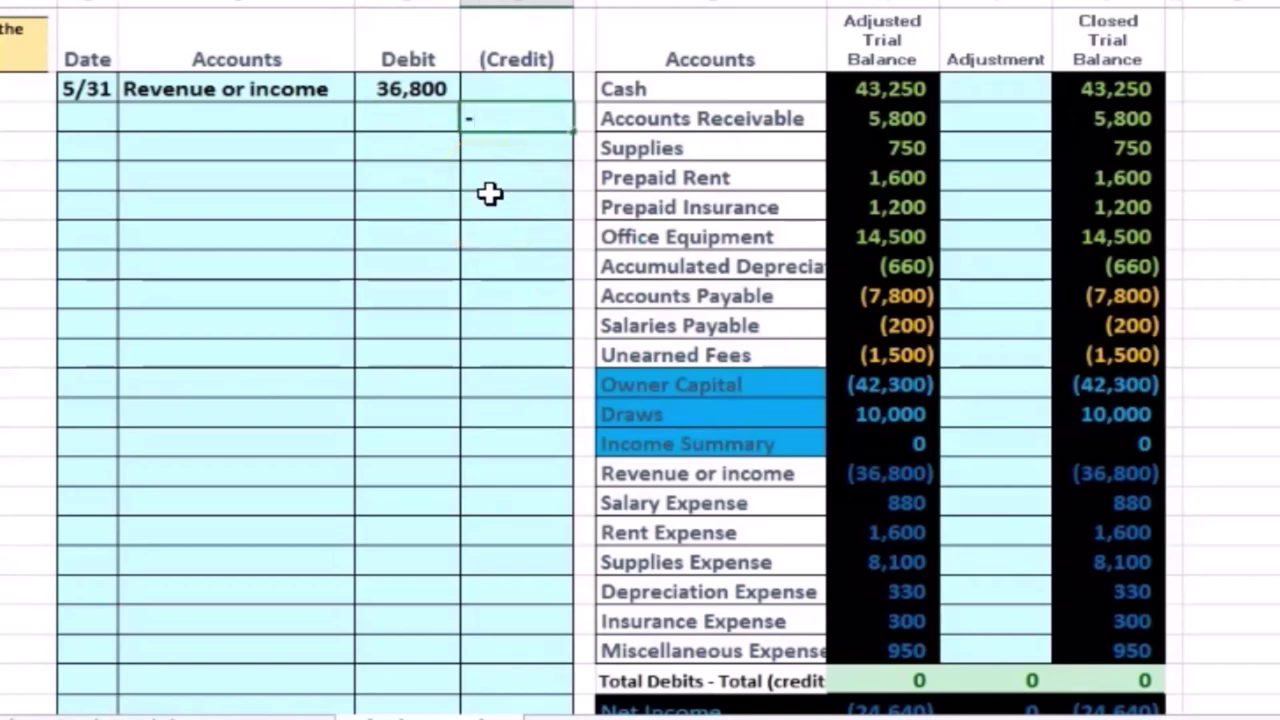
type("-36800")
key("Return")
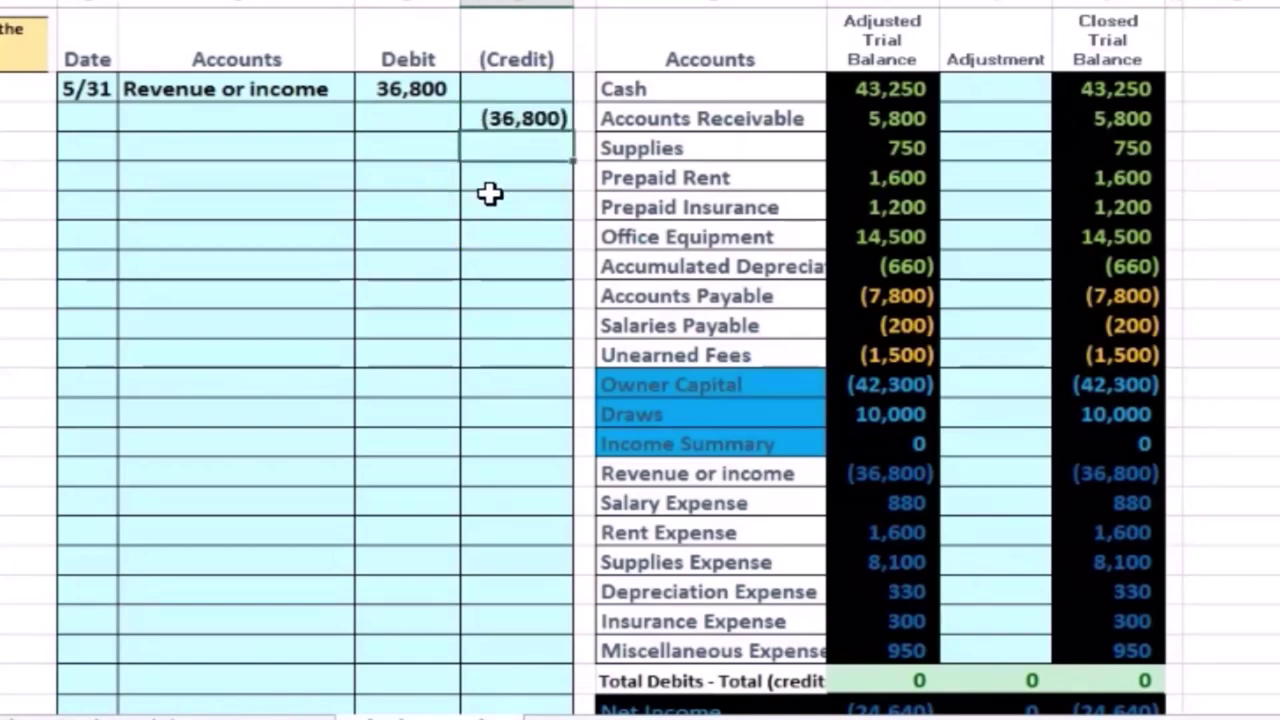
Copy the Income Summary account name from the trial balance into the credit row's Accounts cell without its blue fill
left_click(500, 118)
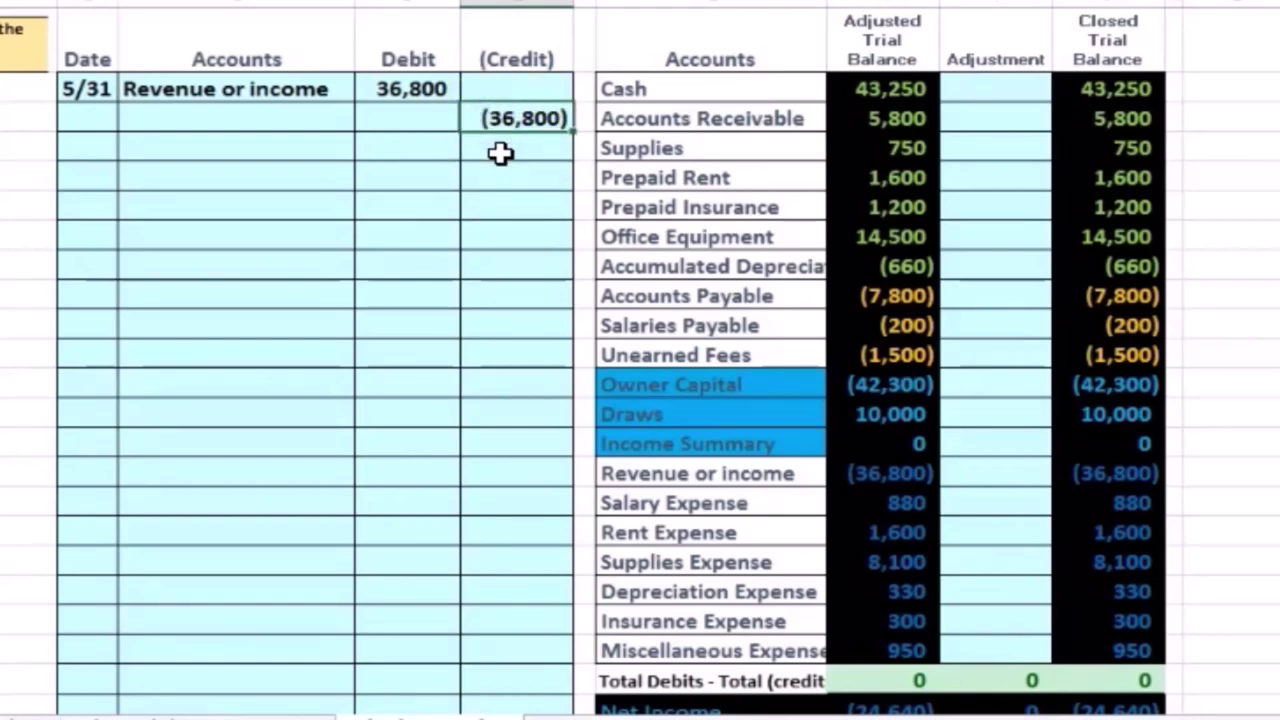
left_click(677, 443)
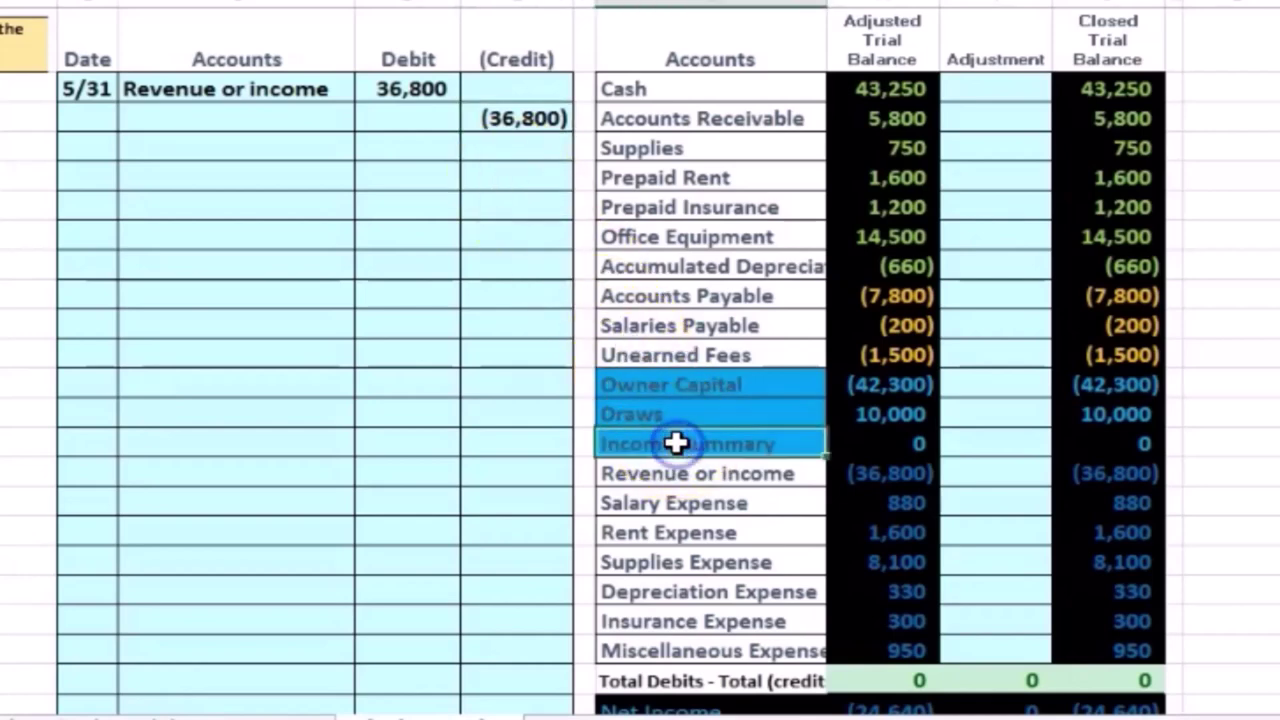
right_click(803, 443)
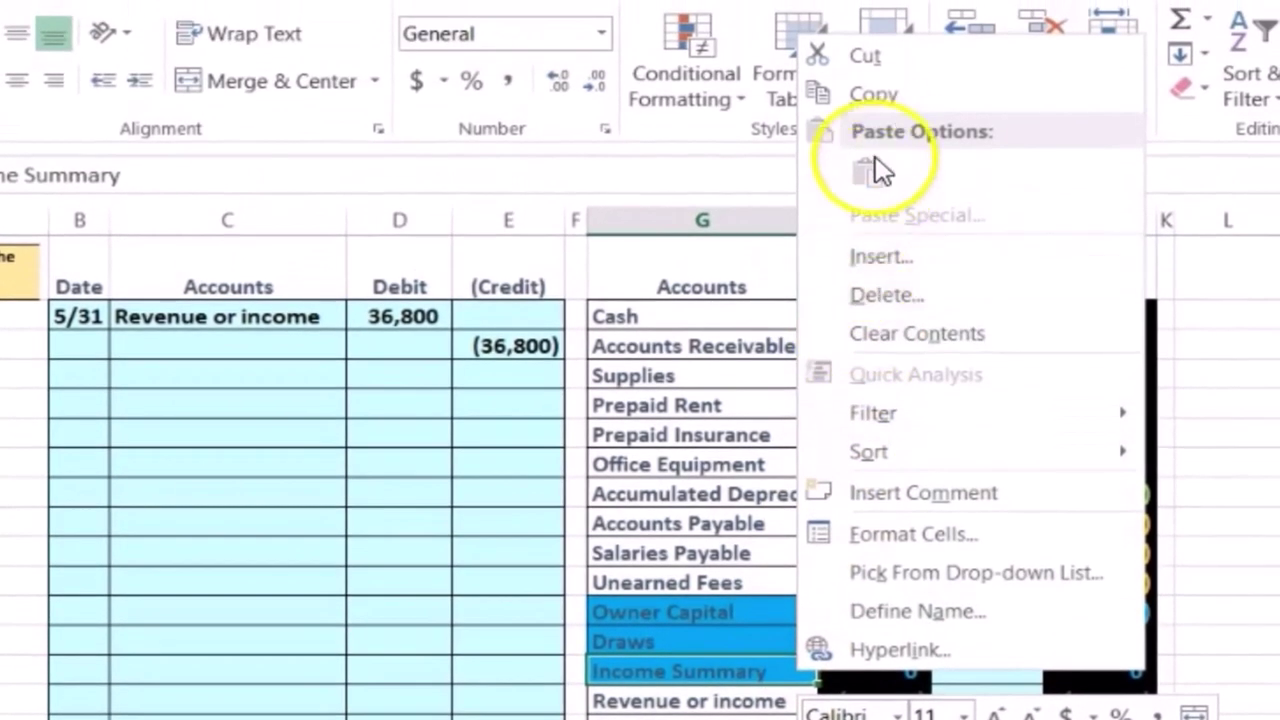
left_click(882, 0)
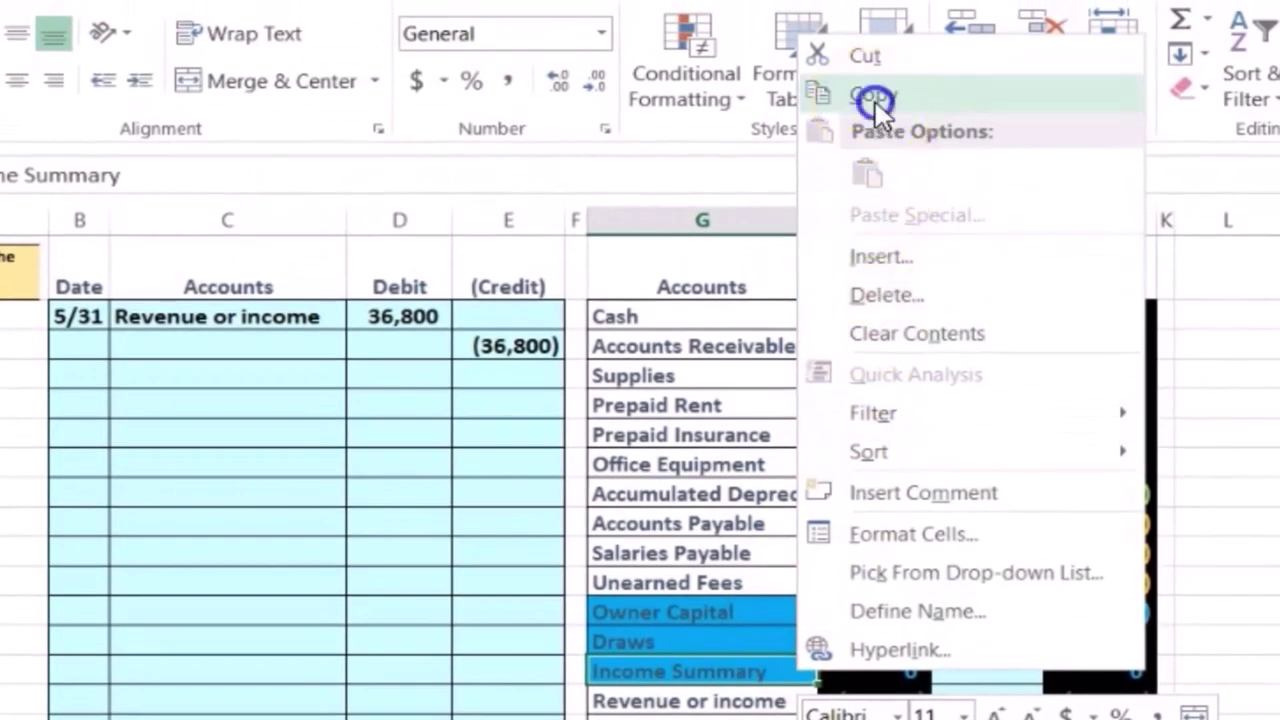
left_click(255, 341)
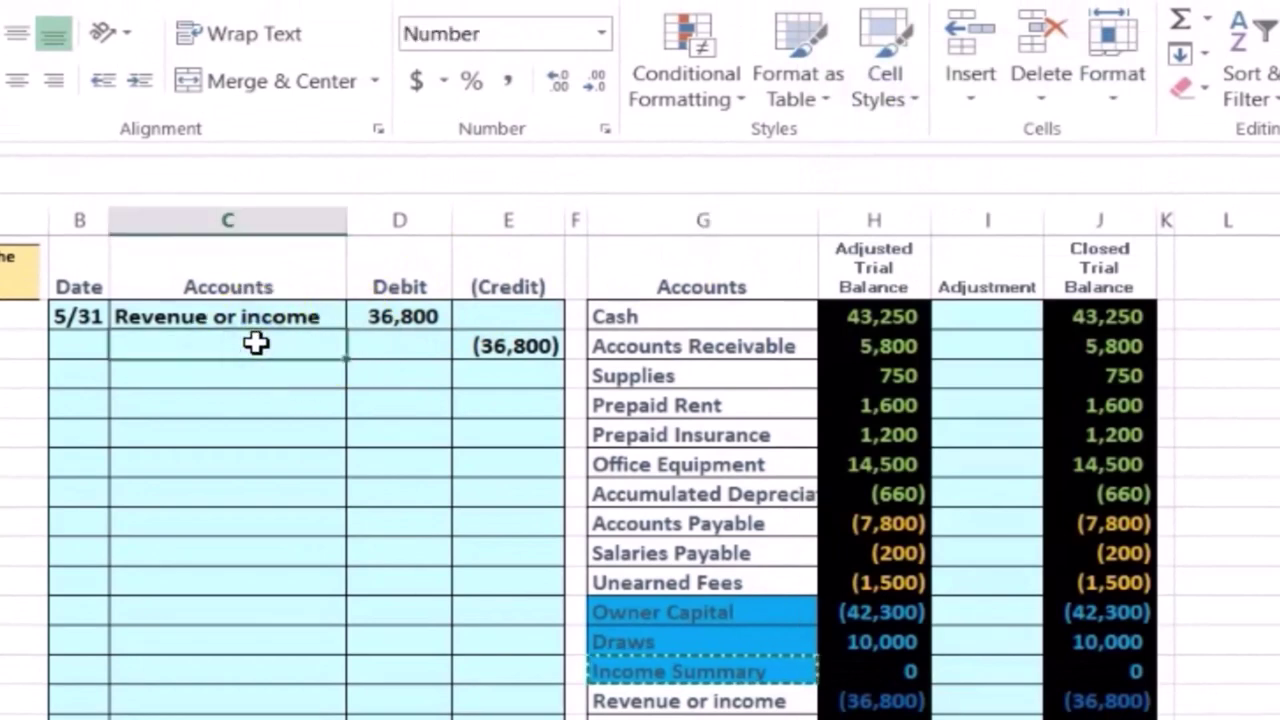
right_click(256, 342)
left_click(378, 485)
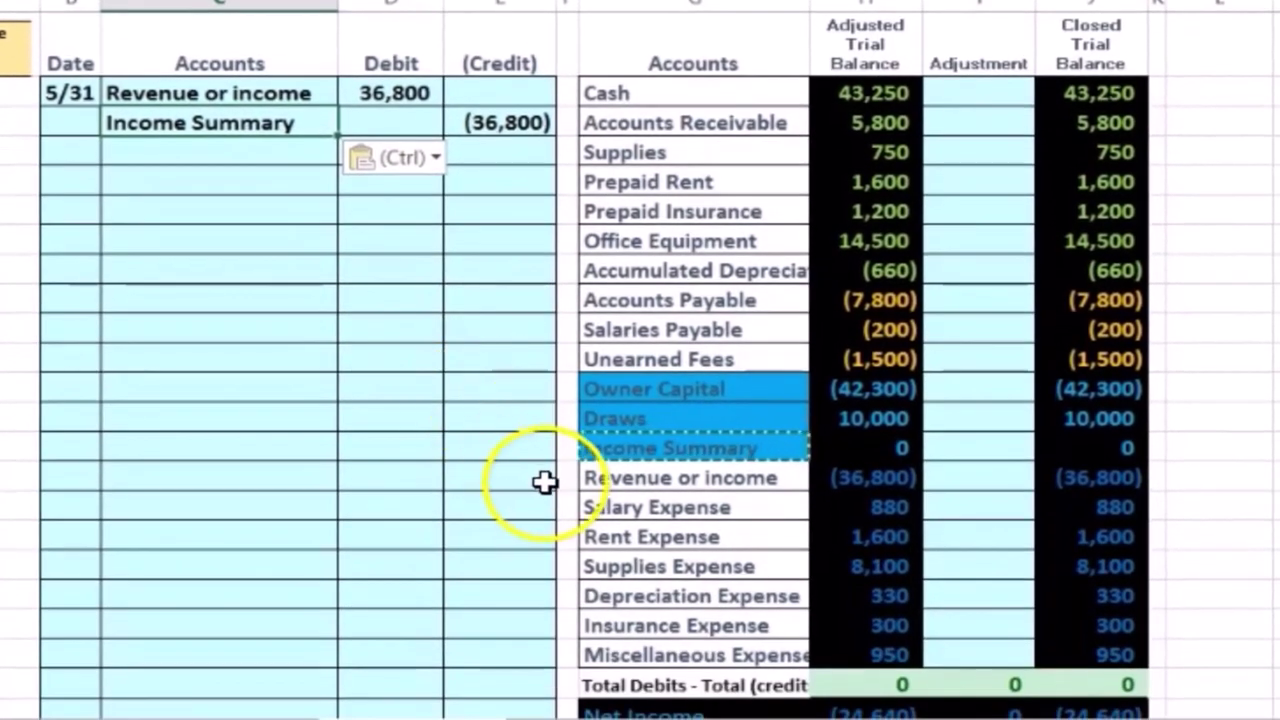
Post the revenue debit to the worksheet by setting the Revenue or income adjustment to =D5
left_click(995, 480)
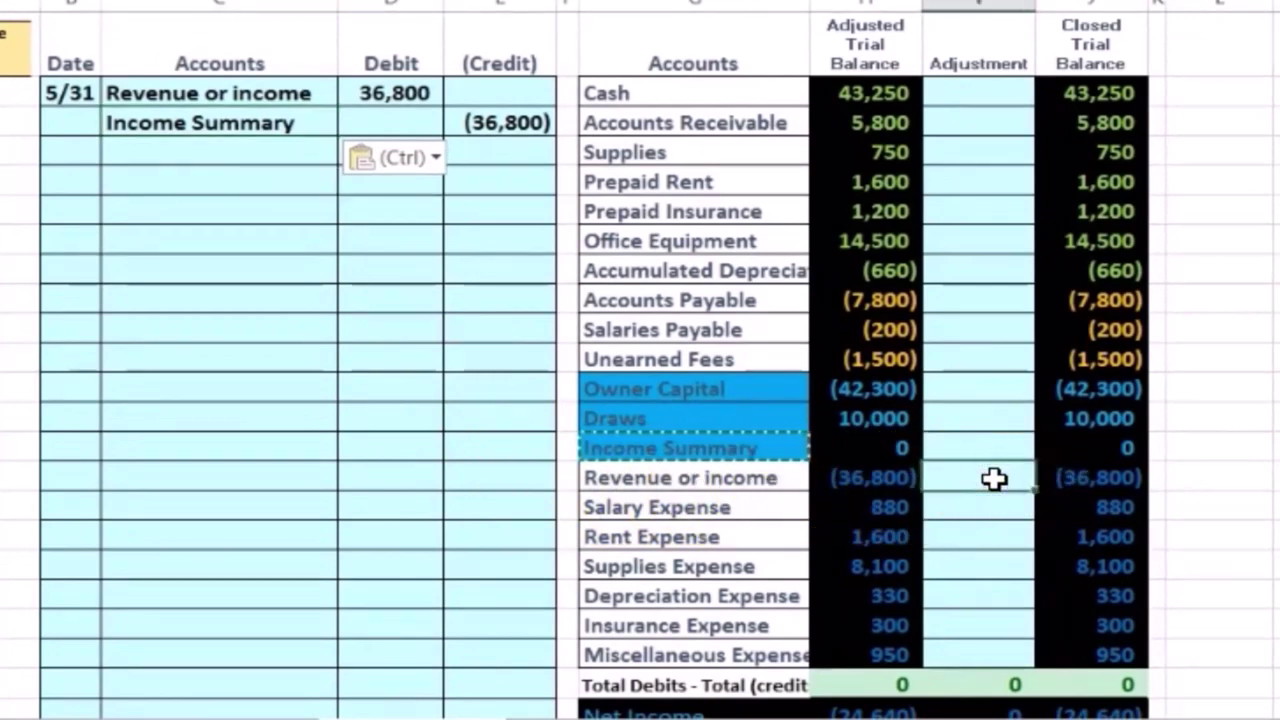
type("=")
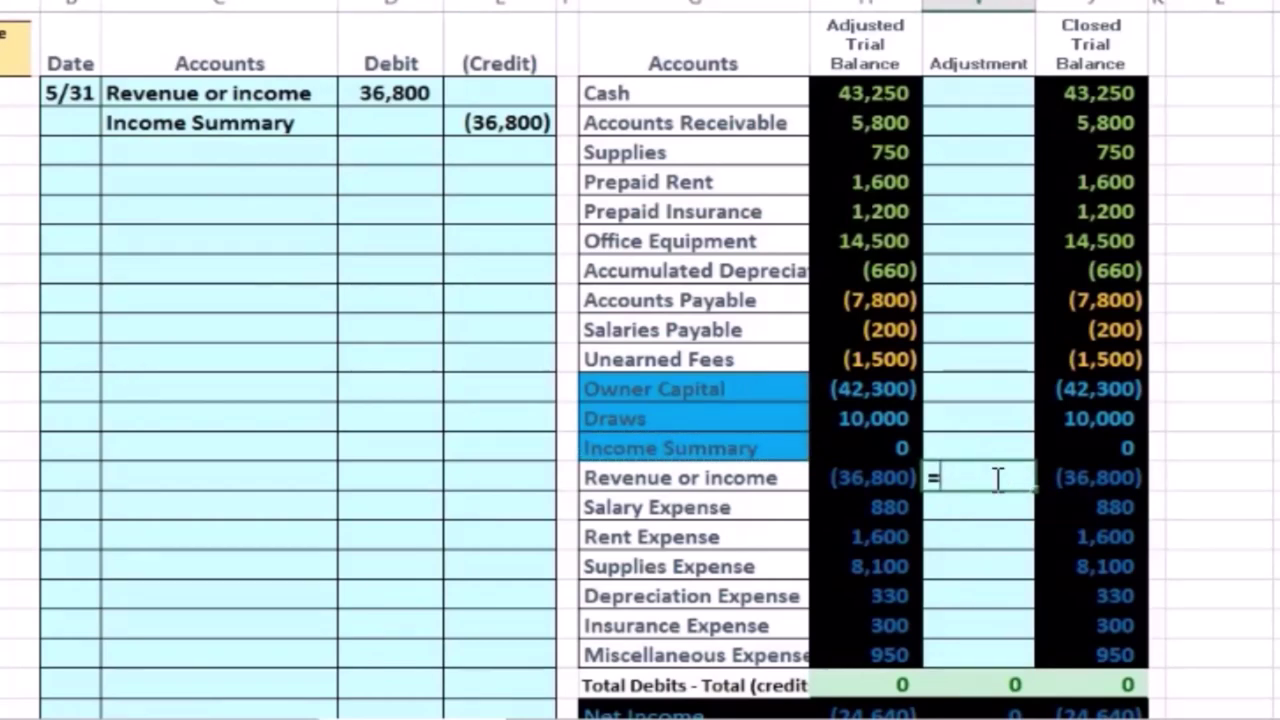
left_click(383, 95)
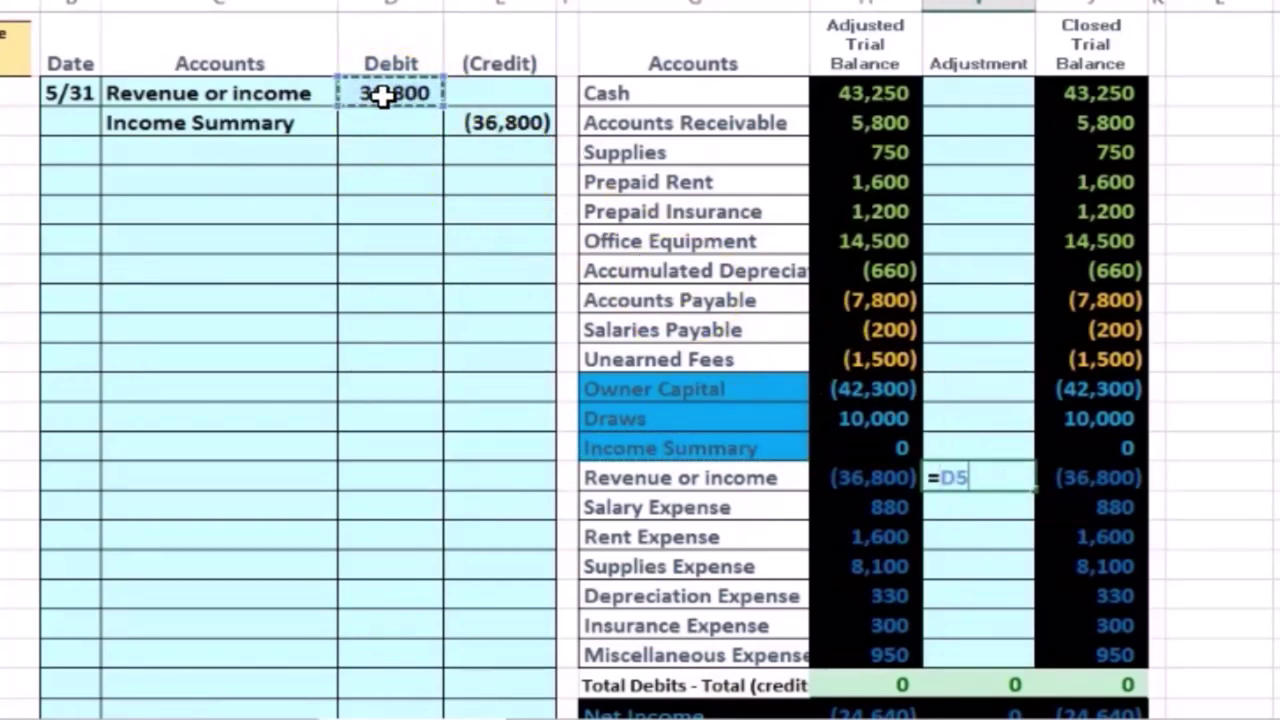
key("Return")
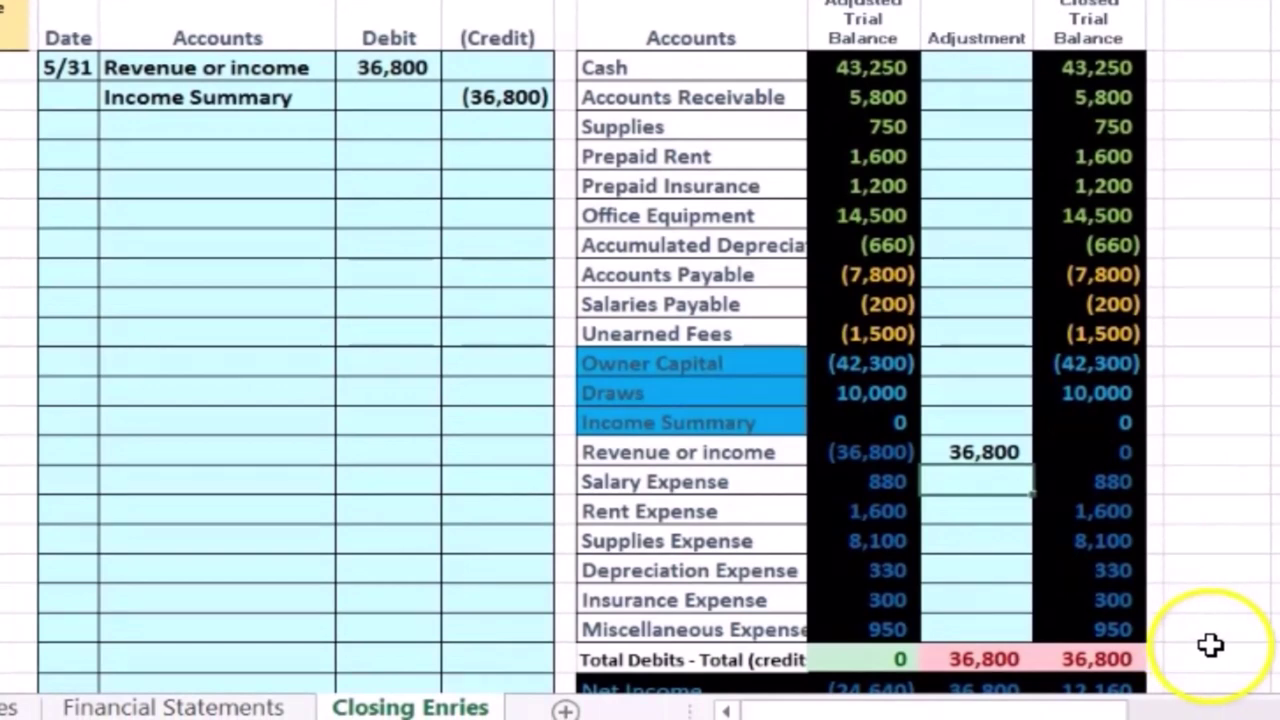
Set the Income Summary adjustment to =E6 and check the closed balances of Revenue or income and Income Summary
left_click(981, 415)
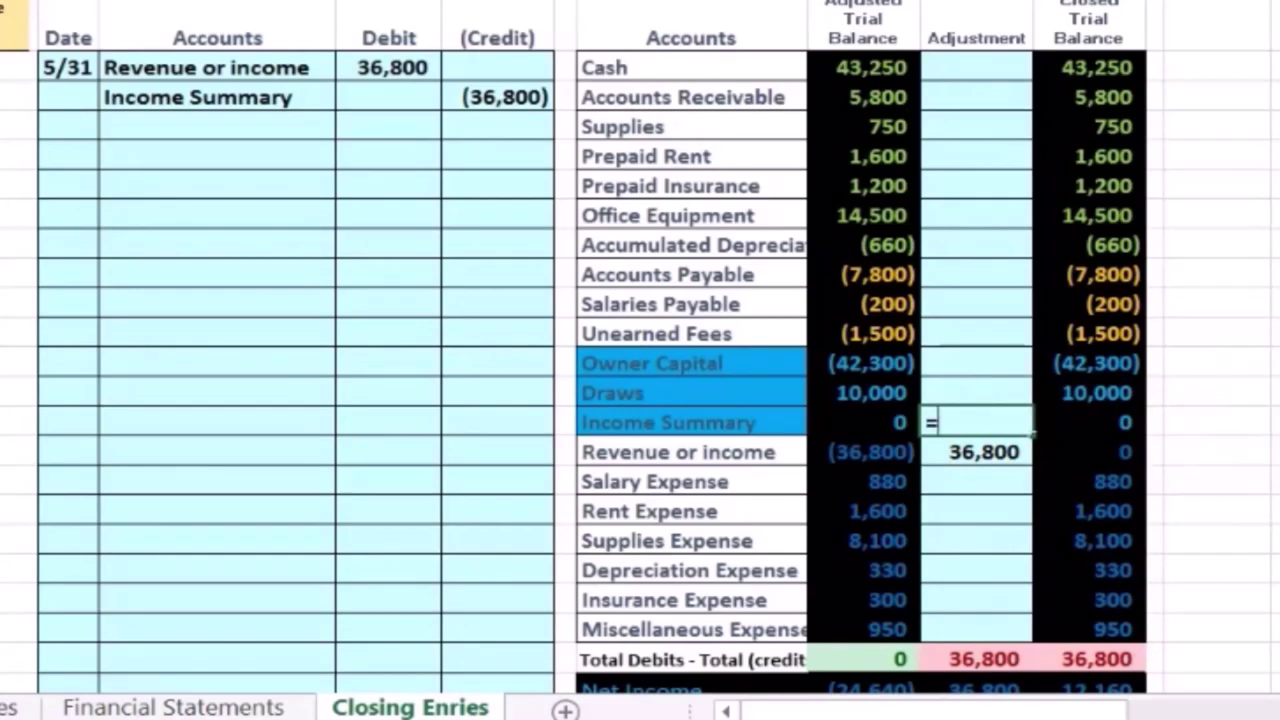
type("=")
left_click(512, 97)
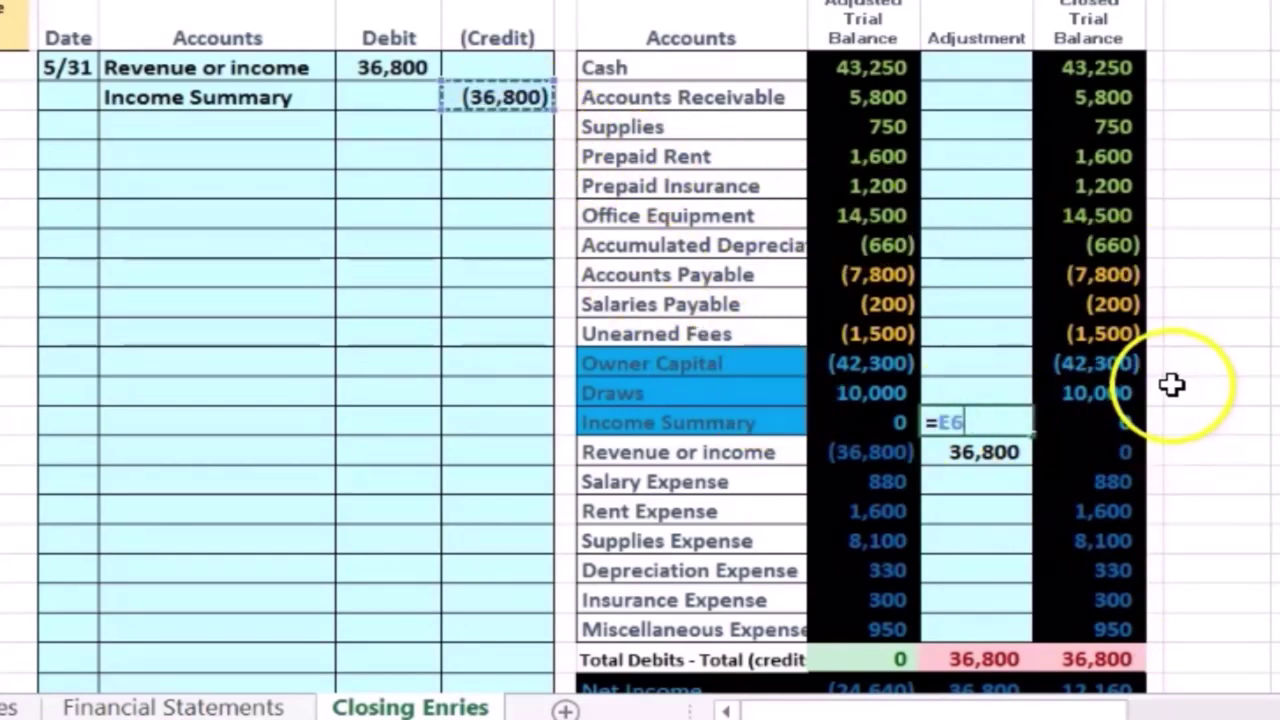
key("Return")
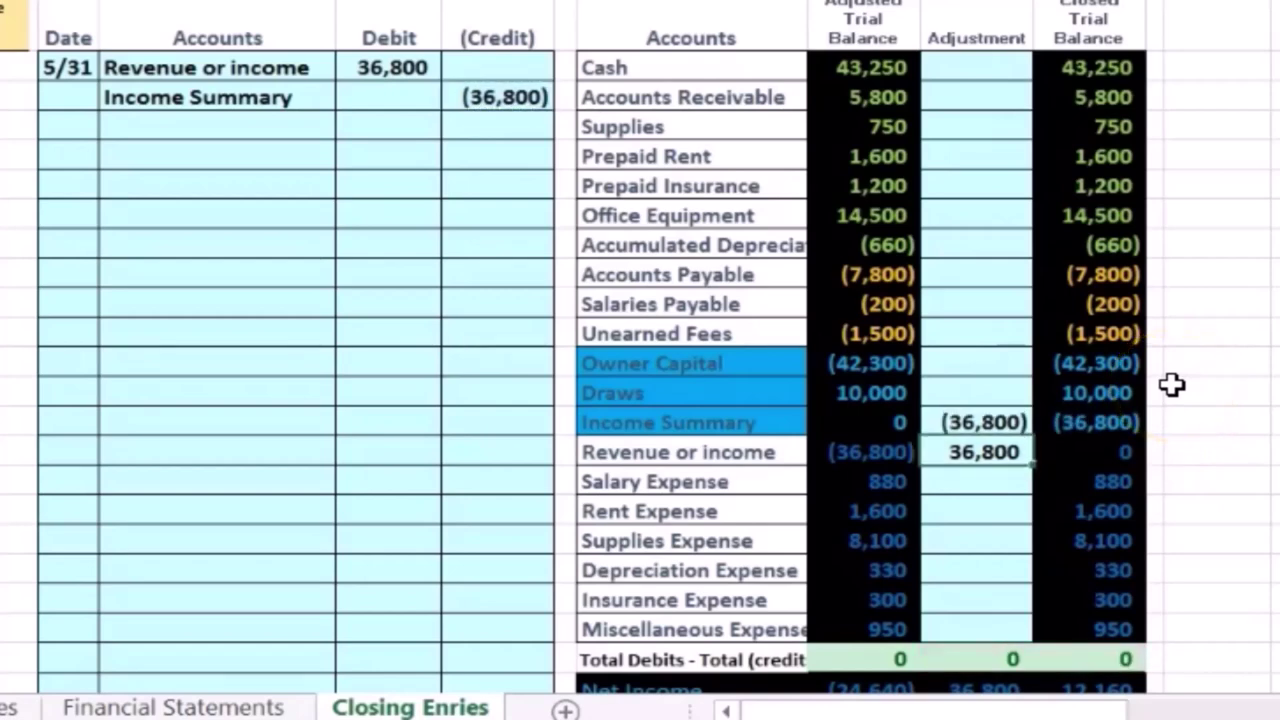
left_click(1120, 446)
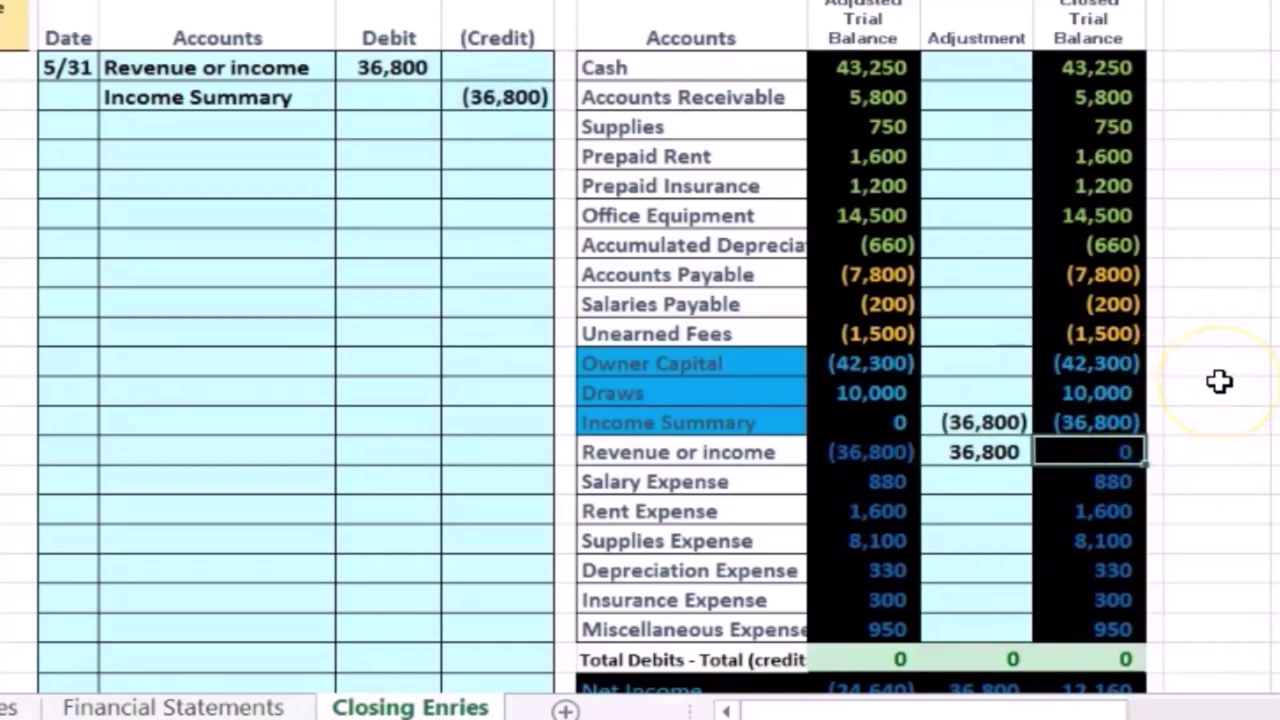
key("Up")
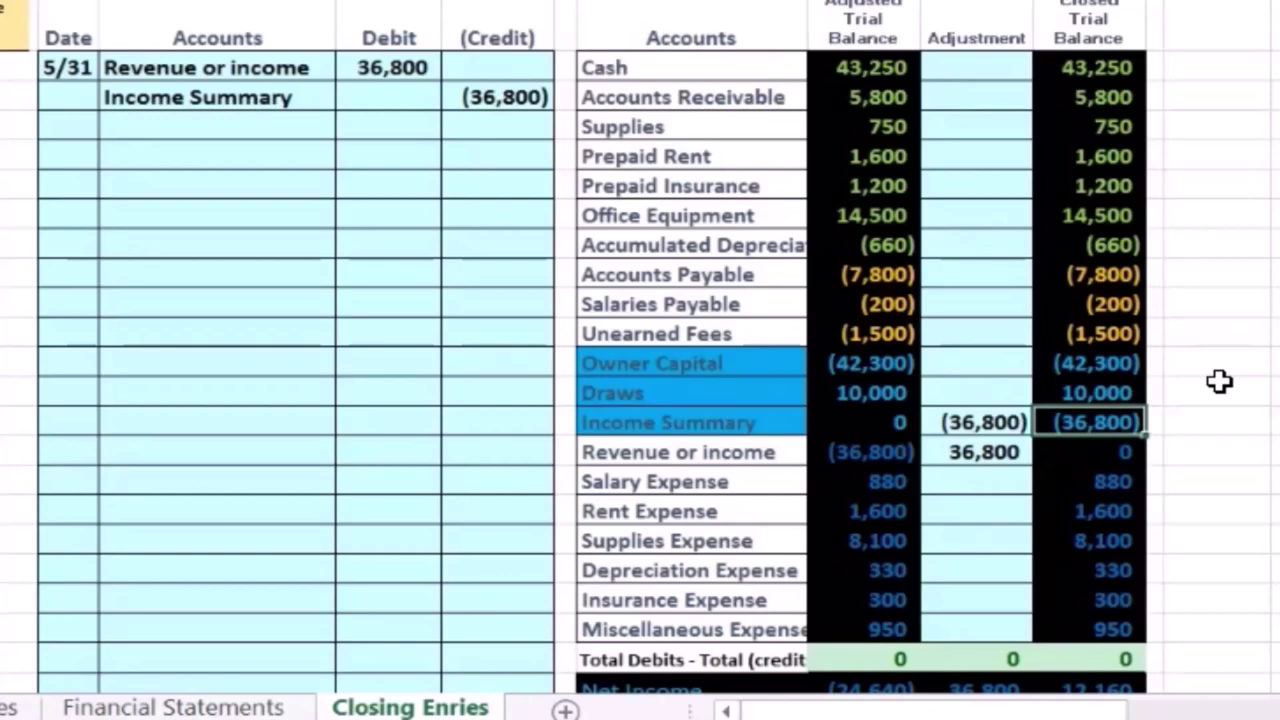
Date the second closing entry 5/31, leaving one blank row, and select Salary Expense through Miscellaneous Expense with their adjusted balances
left_click(65, 155)
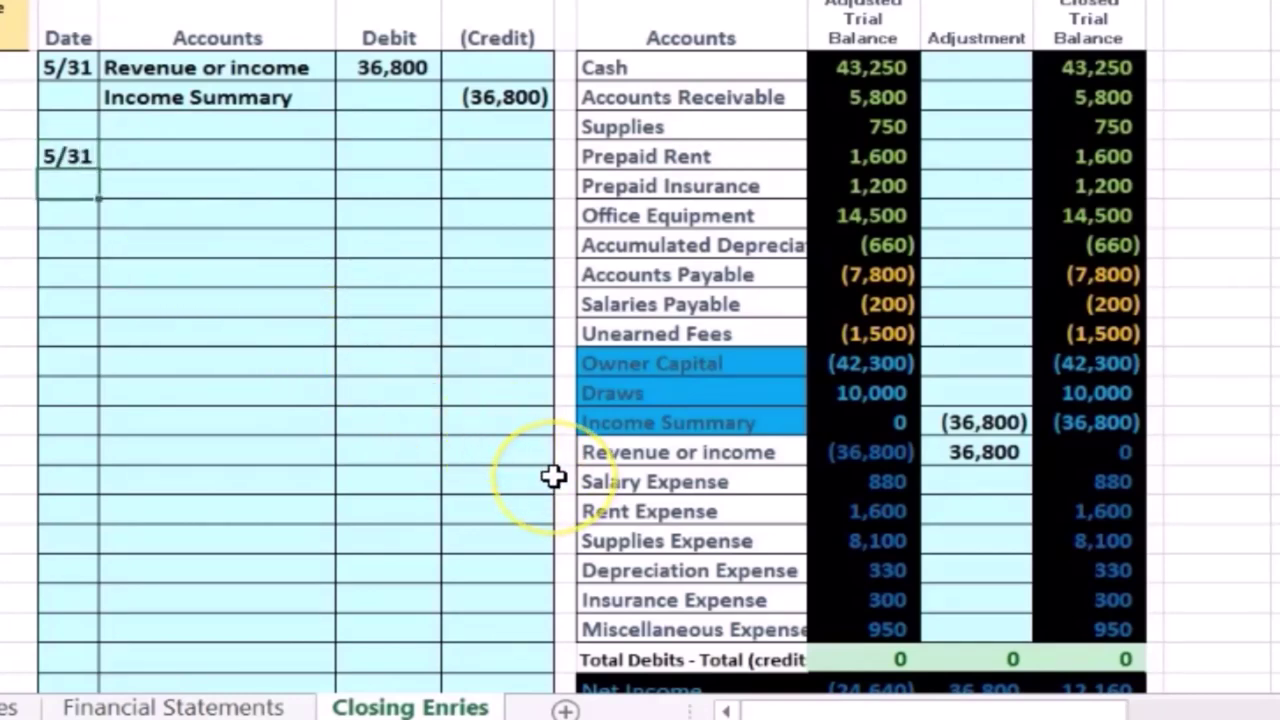
left_click_drag(592, 484, 841, 614)
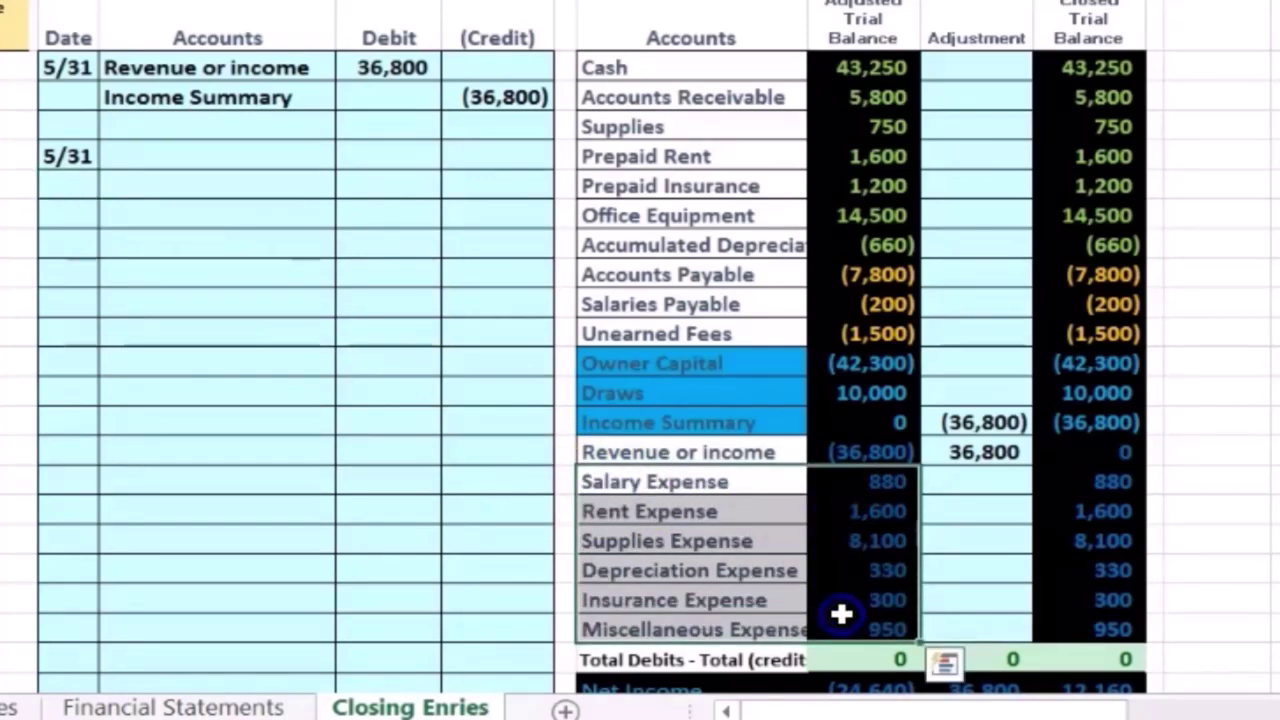